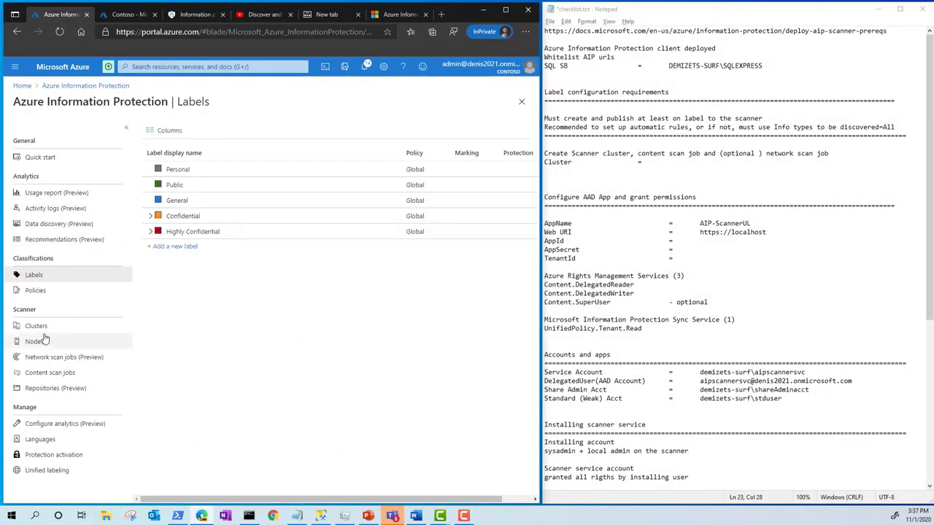
# Step: Create a scanner cluster named EU and record its name on the Cluster line of the checklist
pyautogui.click(46, 327)
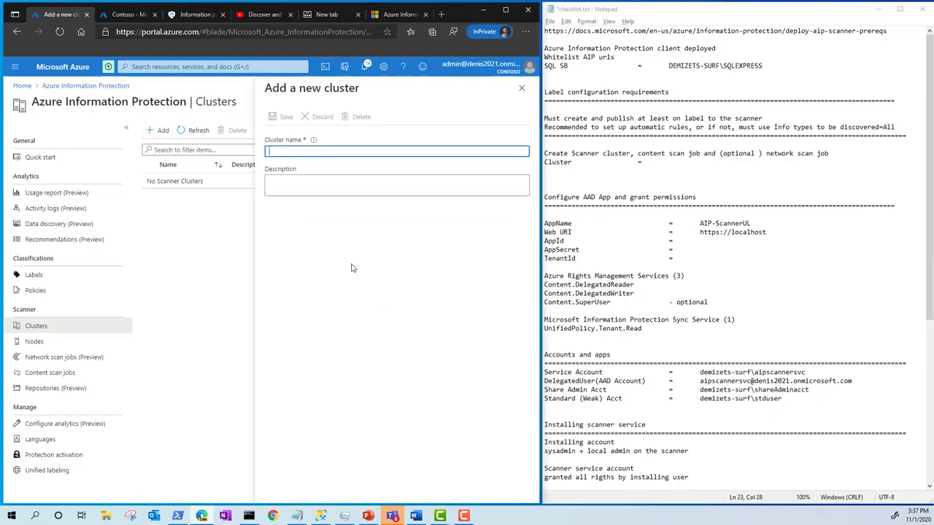
pyautogui.write('EU')
pyautogui.click(281, 117)
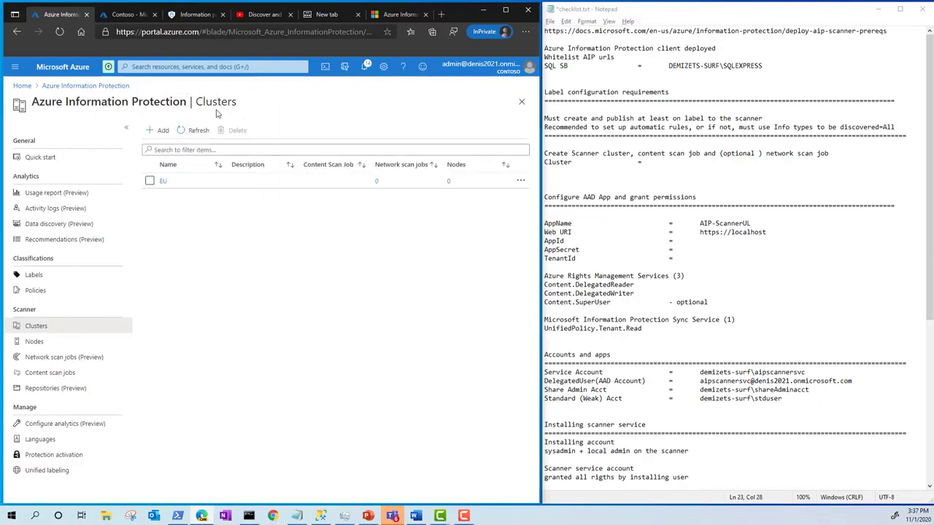
pyautogui.click(677, 167)
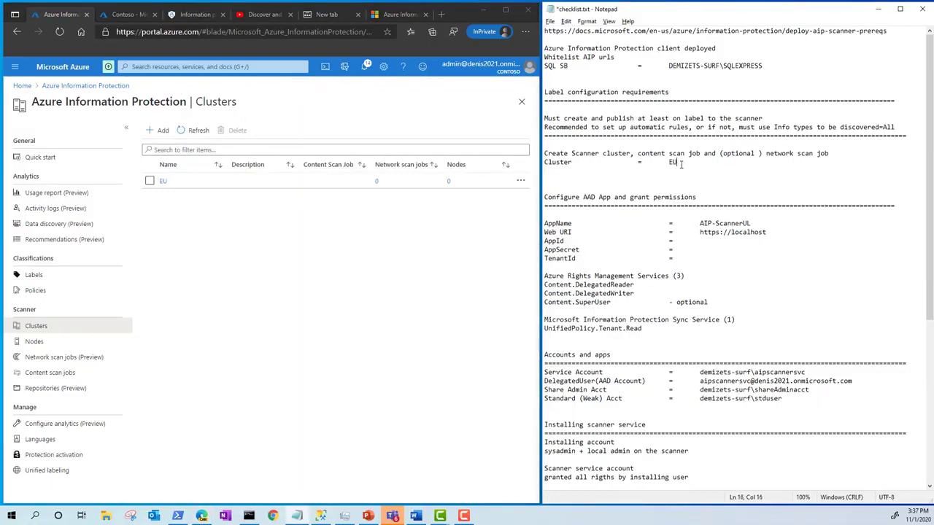
# Step: Create a content scan job named EU-ContentScanJob with Enforce set to Off and save it
pyautogui.click(371, 270)
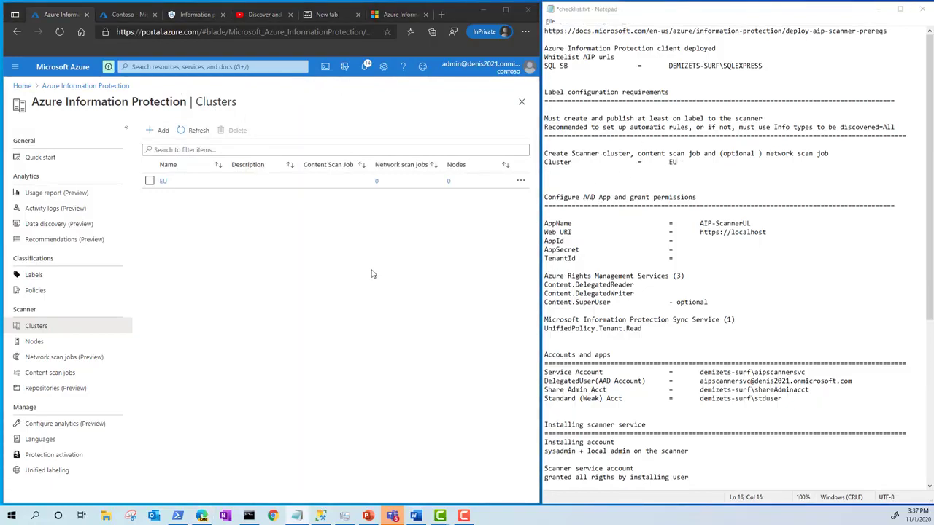
pyautogui.click(49, 374)
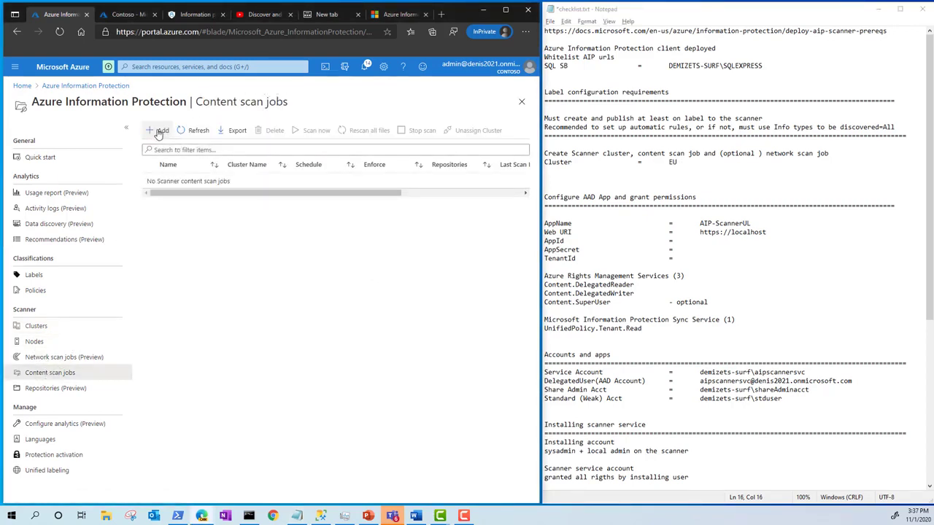
pyautogui.click(159, 130)
pyautogui.write('EU-Content')
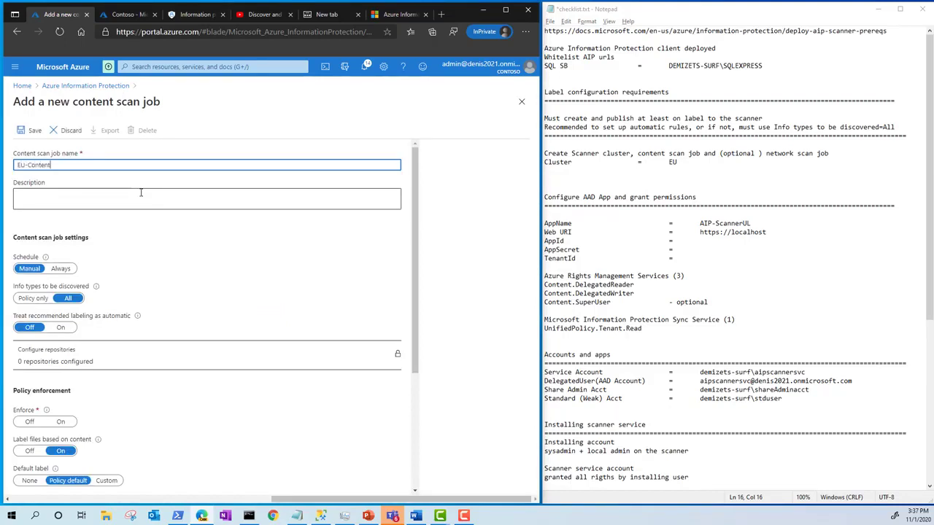
pyautogui.write('ScanJob')
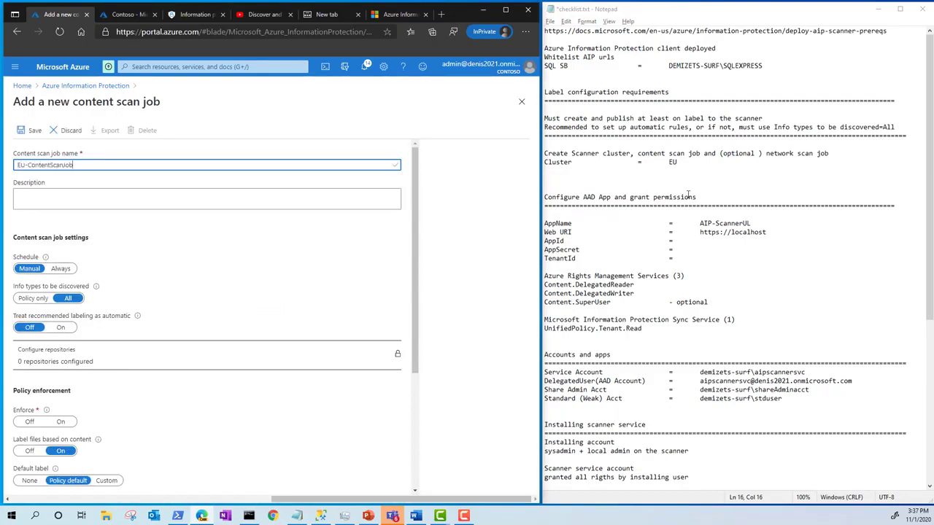
pyautogui.click(33, 426)
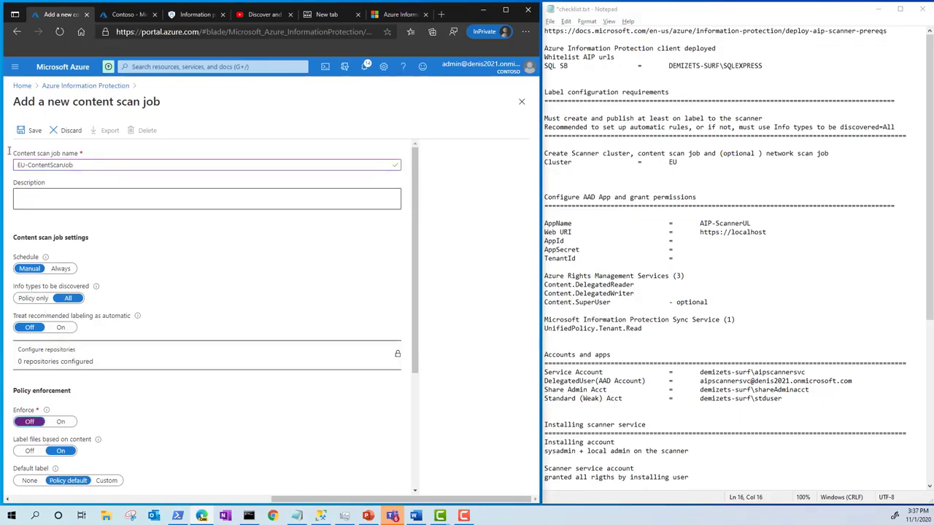
# Step: Add the repository path \\demizets-surf\share1 to the content scan job and save it
pyautogui.click(140, 361)
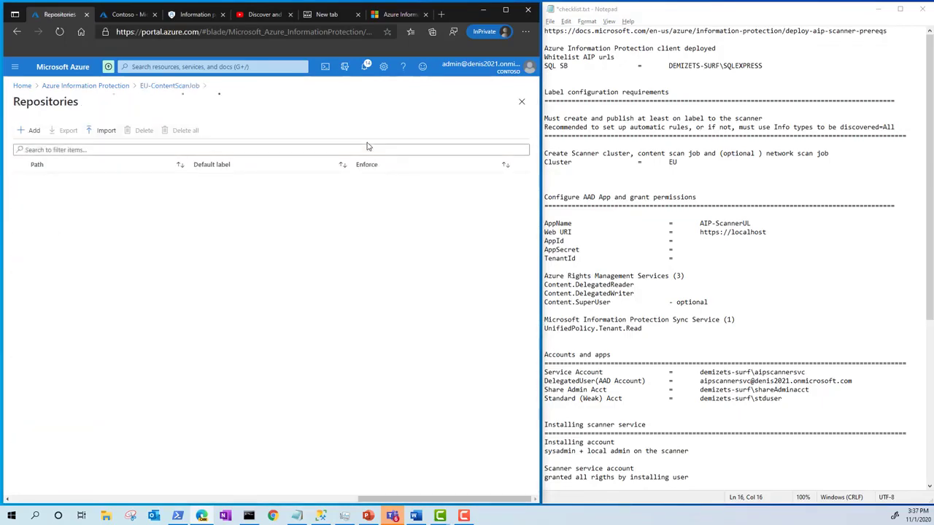
pyautogui.click(30, 130)
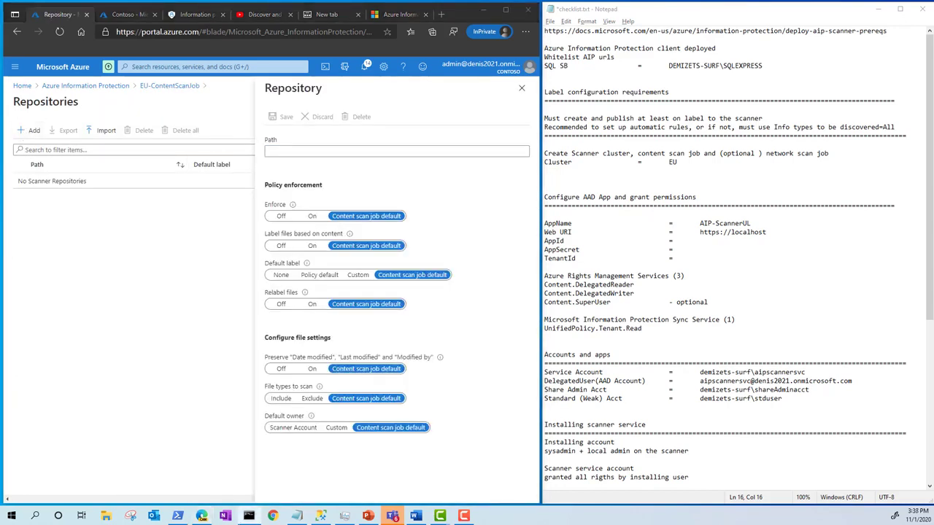
pyautogui.click(389, 151)
pyautogui.write('\\\\demizets-surf\\share1')
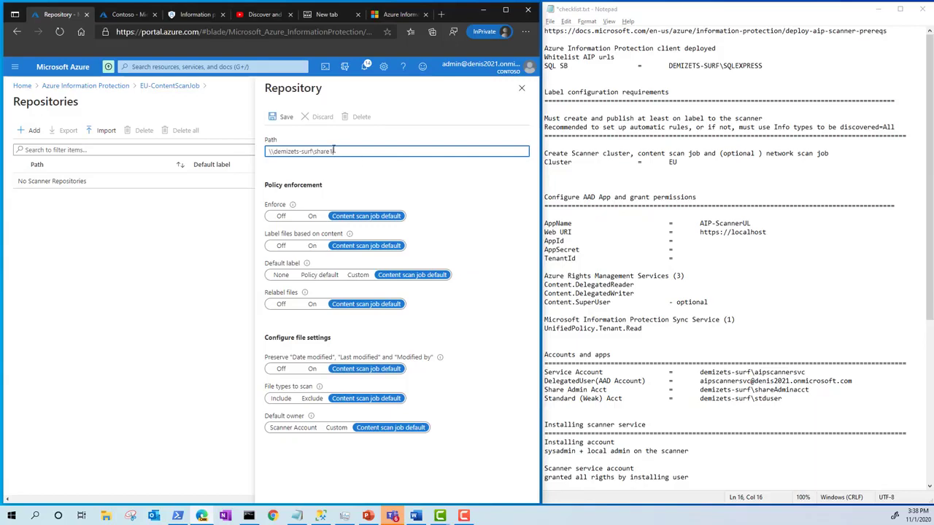
pyautogui.click(281, 117)
pyautogui.click(521, 102)
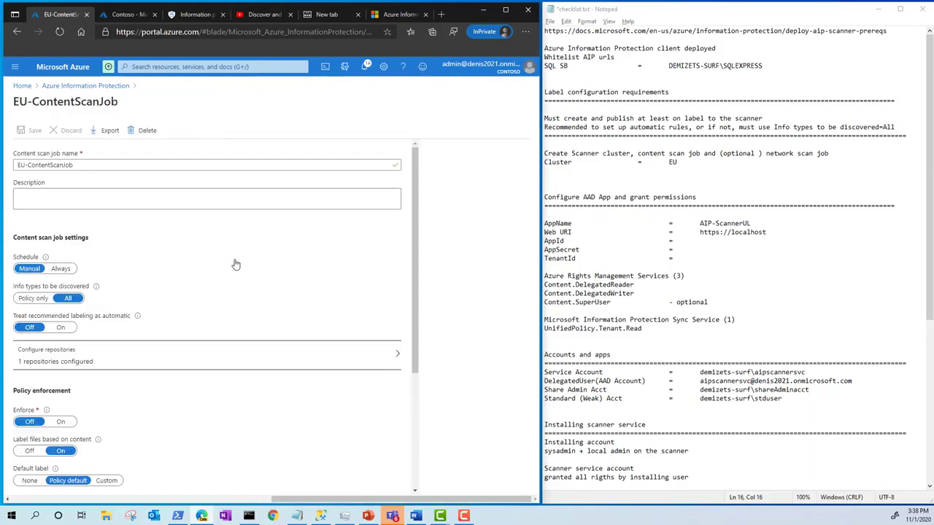
# Step: Review the settings of EU-ContentScanJob, close it and assign the job to the EU cluster
pyautogui.scroll(-3, 123, 239)
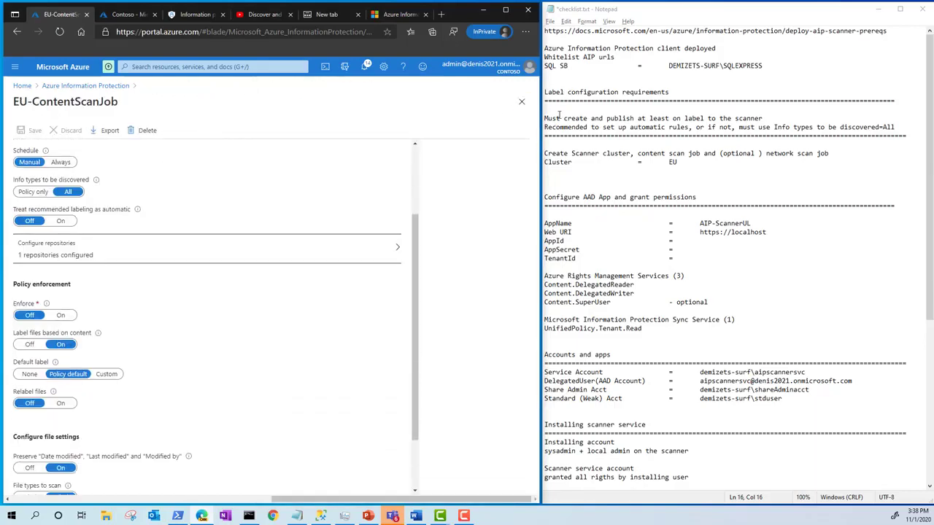
pyautogui.click(521, 101)
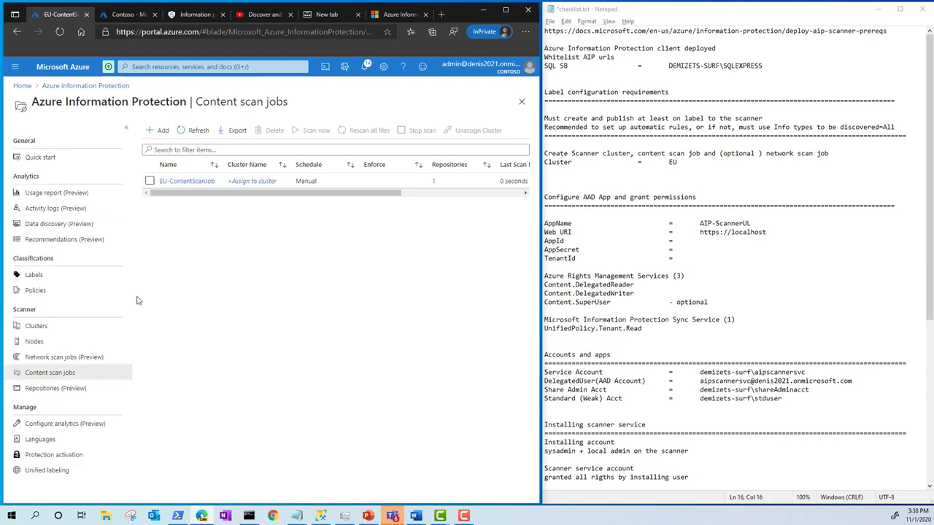
pyautogui.click(257, 181)
pyautogui.click(343, 154)
pyautogui.click(297, 170)
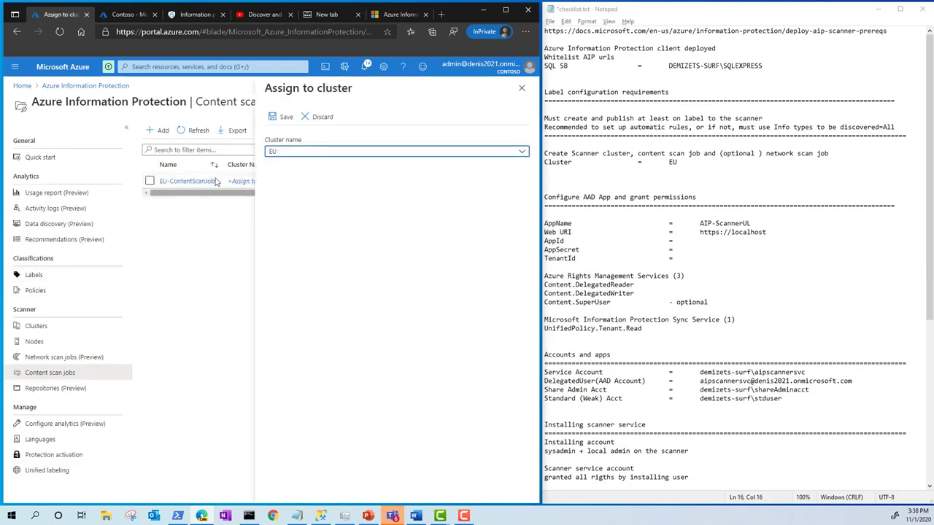
pyautogui.click(283, 117)
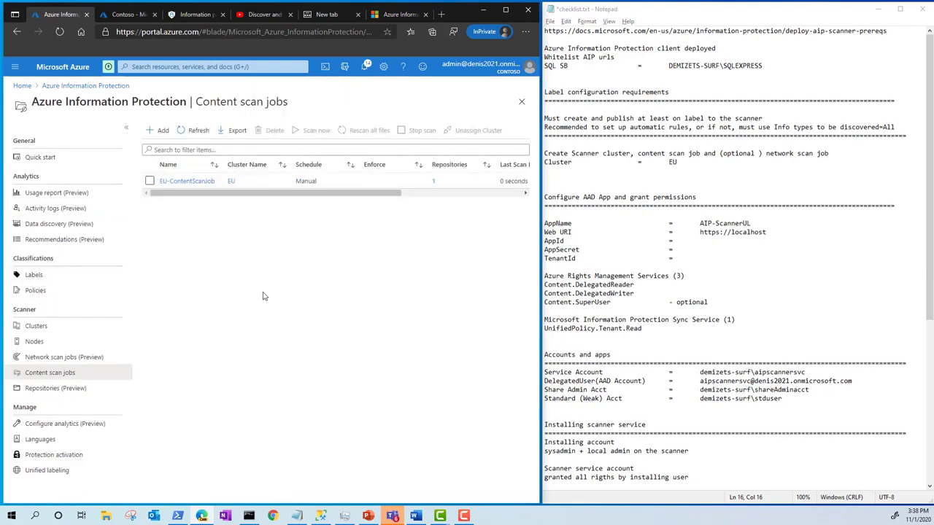
# Step: Start a new network scan job named EU-NetworkScanJob and select EU as its cluster
pyautogui.click(56, 360)
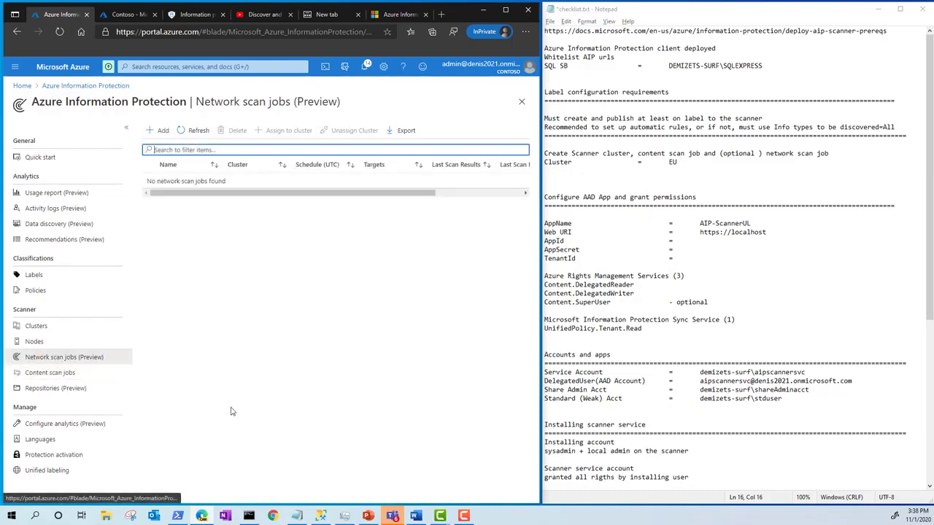
pyautogui.click(159, 130)
pyautogui.write('EU-NetworkSca')
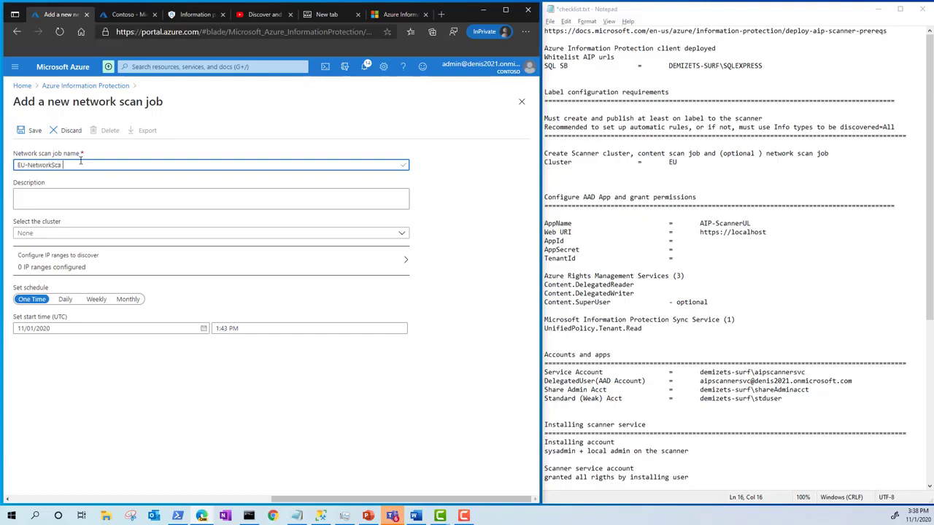
pyautogui.write('nJob')
pyautogui.click(58, 234)
pyautogui.click(26, 260)
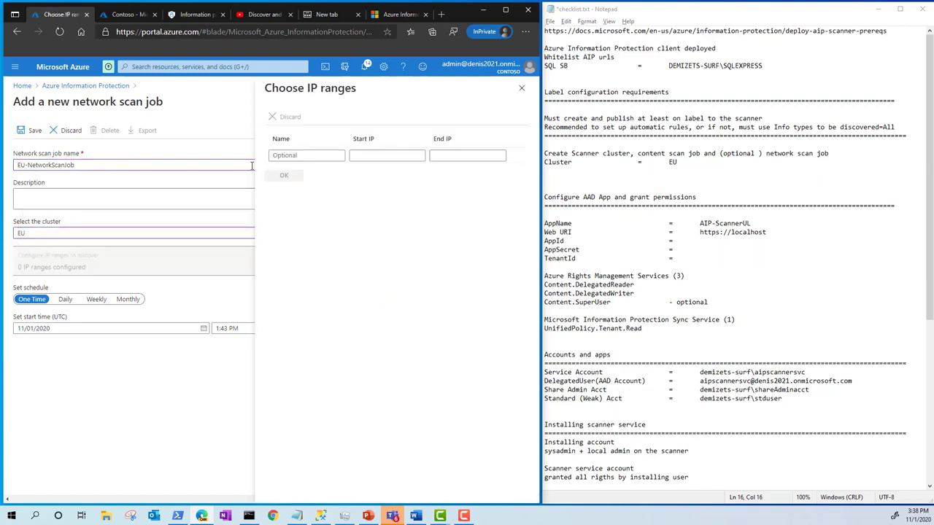
# Step: Configure an IP range named Class C from 192.168.1.0 to 192.168.1.254 for the network scan job
pyautogui.write('Class C')
pyautogui.press('Tab')
pyautogui.write('19')
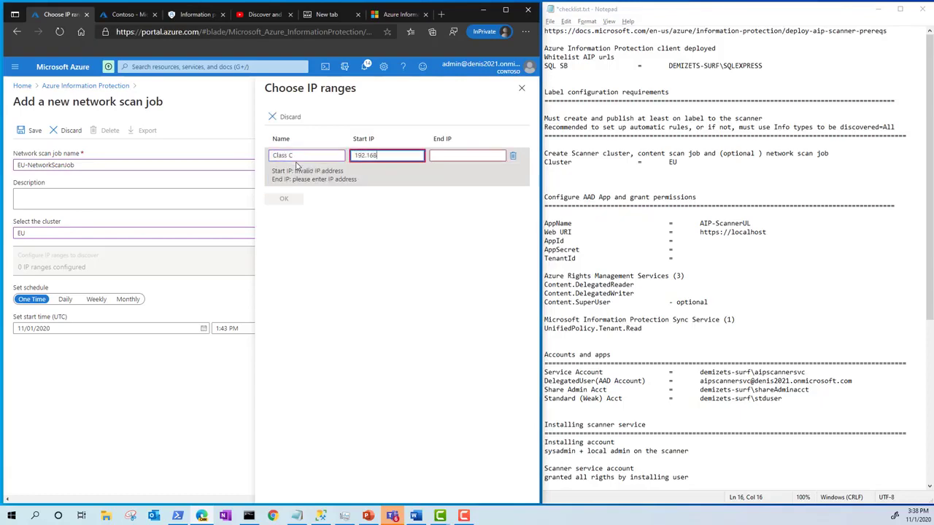
pyautogui.press('Tab')
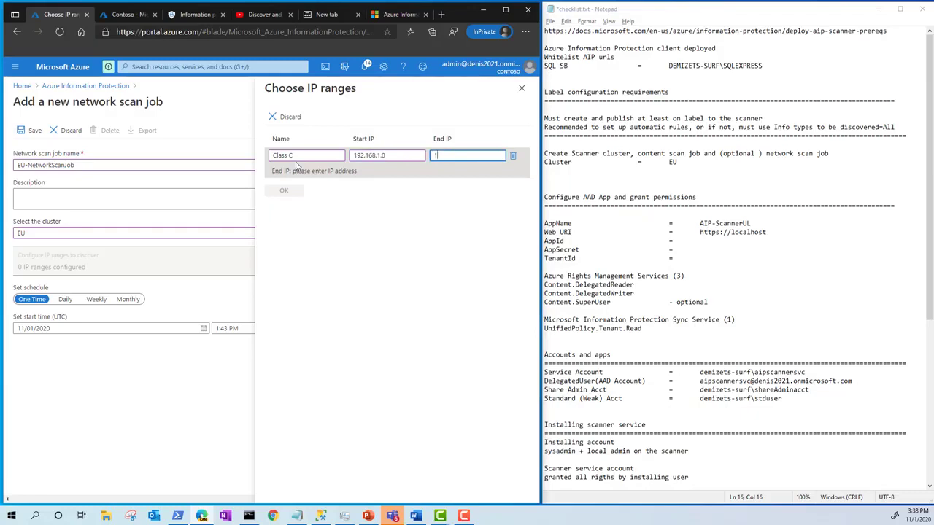
pyautogui.write('192.16')
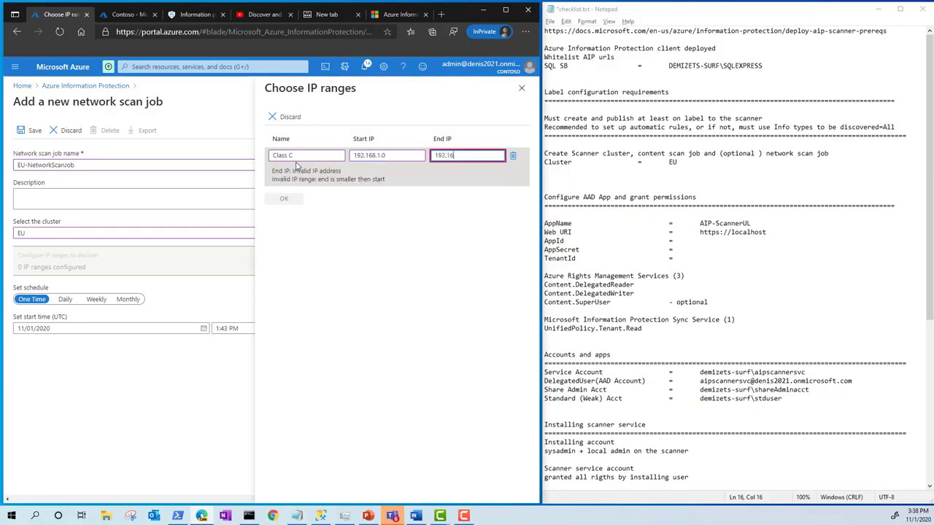
pyautogui.write('8.')
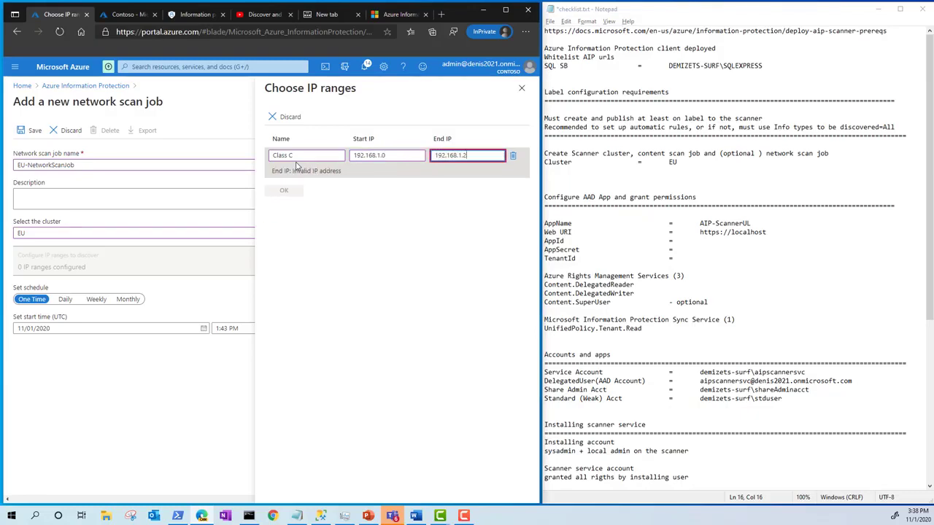
pyautogui.write('1.2')
pyautogui.click(288, 191)
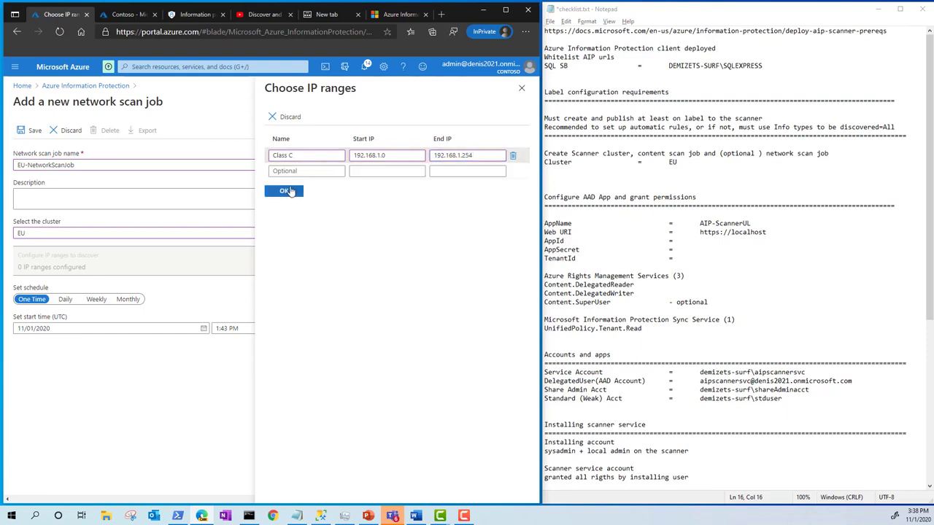
pyautogui.click(522, 89)
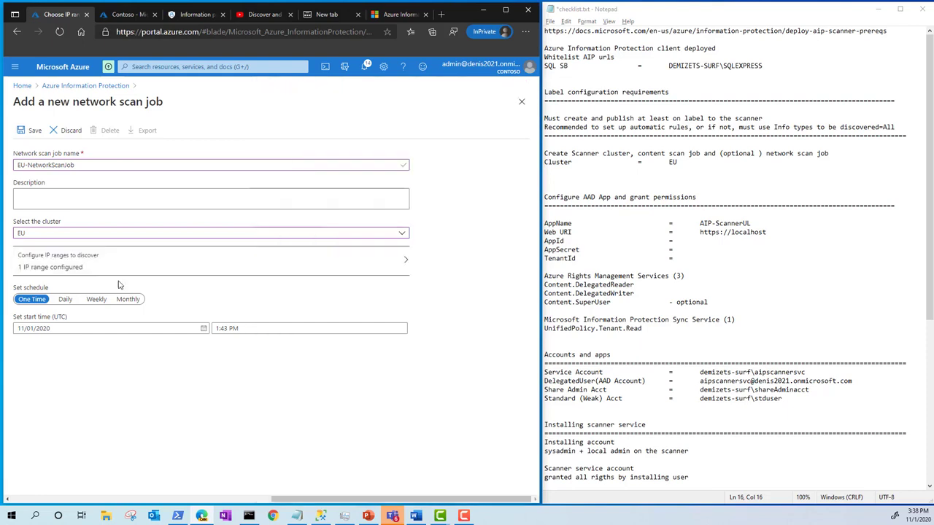
# Step: Set the network scan job's schedule to Daily, save it and close its settings
pyautogui.click(65, 299)
pyautogui.click(30, 130)
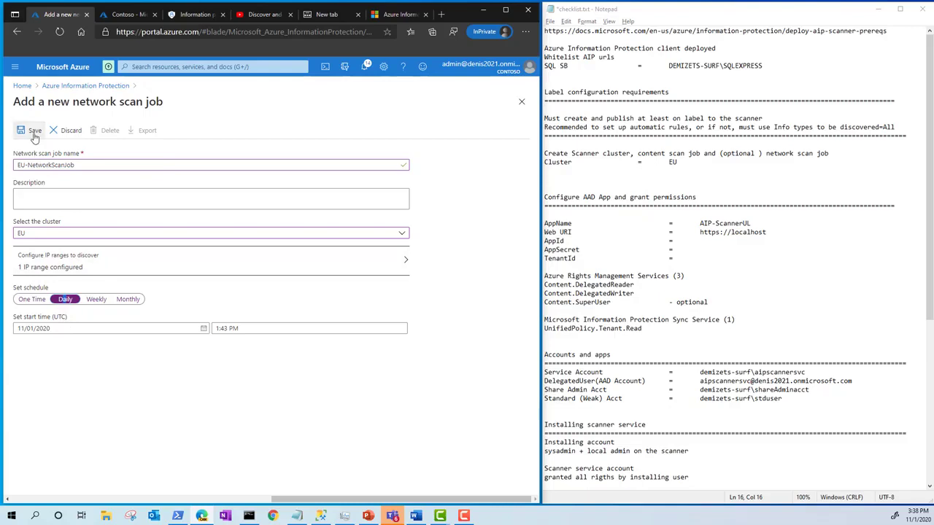
pyautogui.click(522, 101)
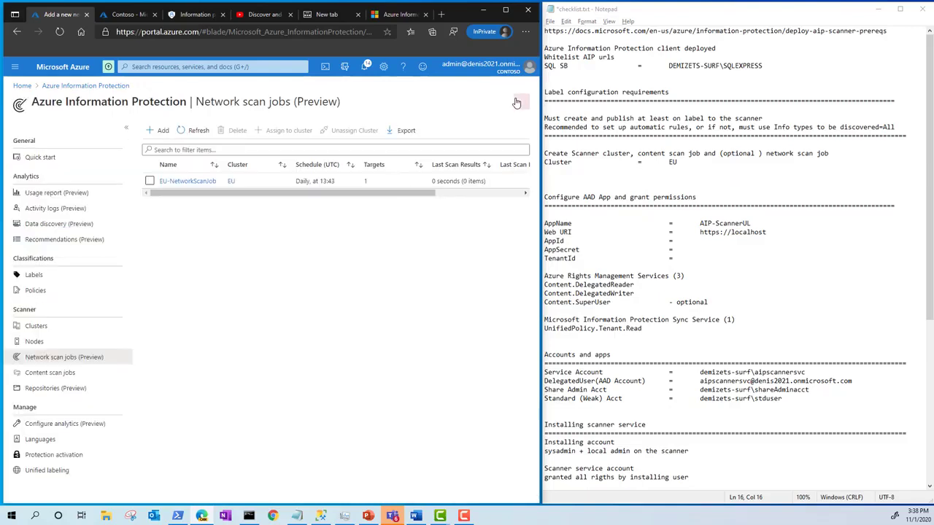
# Step: Start a new app registration in Azure Active Directory
pyautogui.click(21, 85)
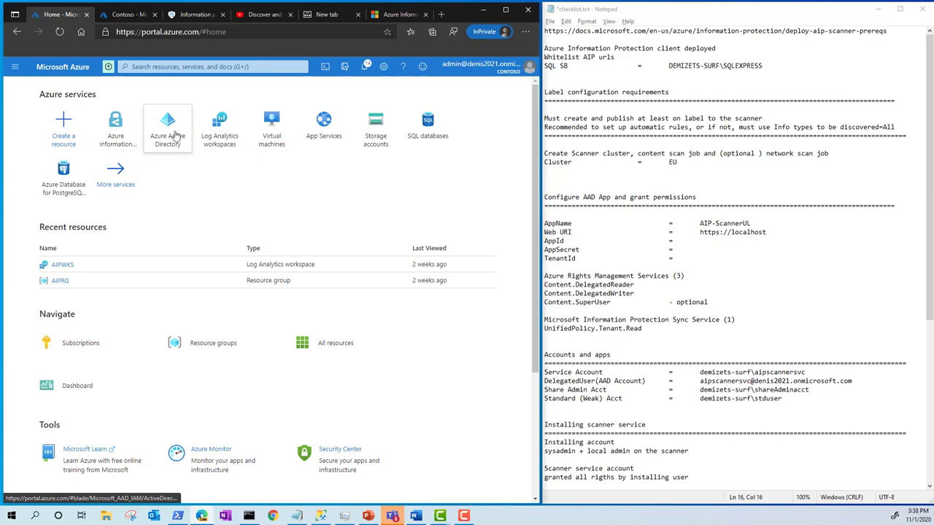
pyautogui.click(175, 135)
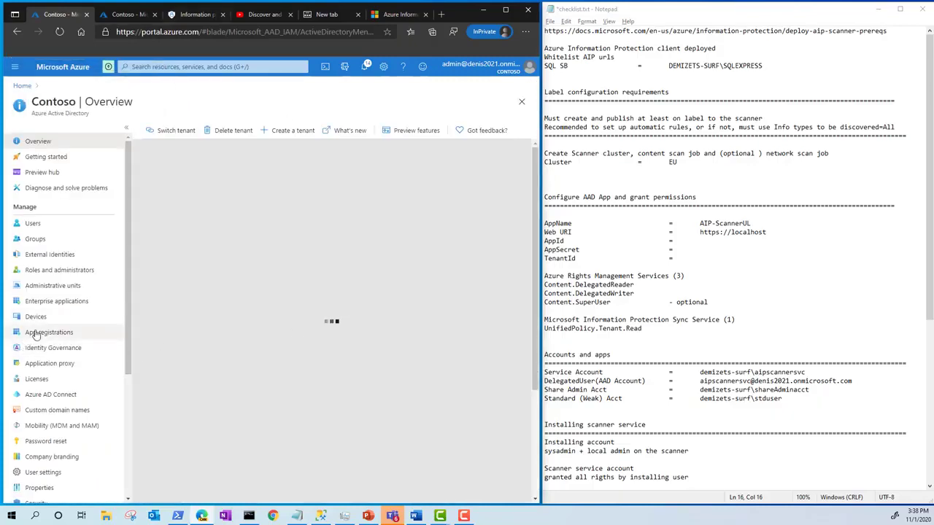
pyautogui.click(57, 333)
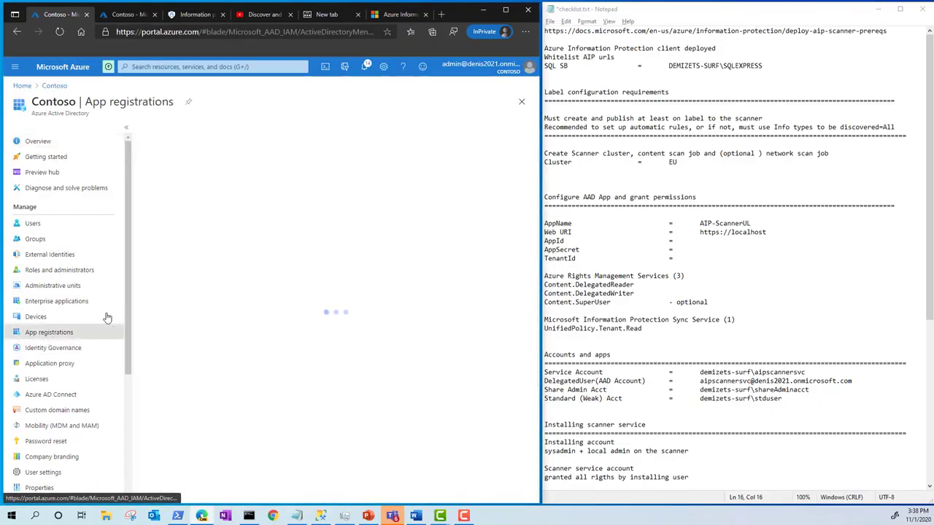
pyautogui.click(175, 129)
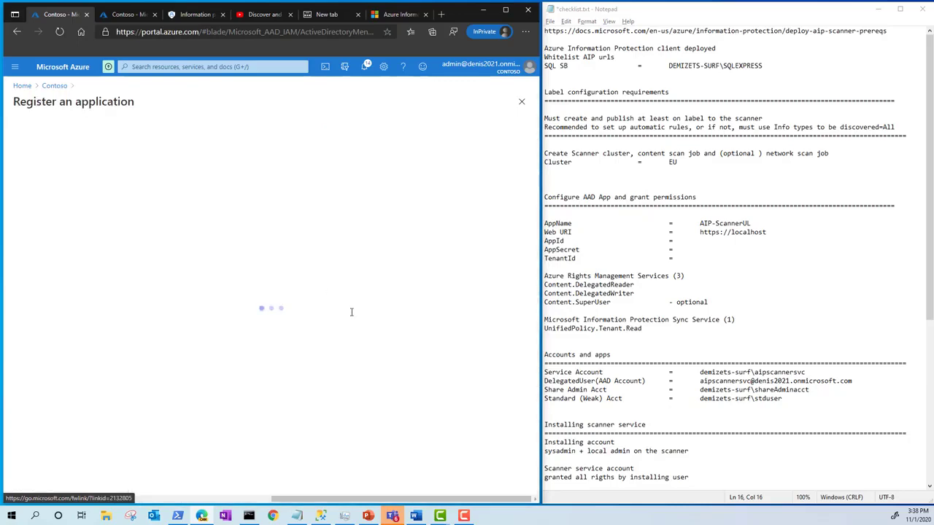
# Step: Copy the app name AIP-ScannerUL from the checklist into the application registration's name
pyautogui.click(759, 224)
pyautogui.moveTo(754, 223); pyautogui.dragTo(702, 224)
pyautogui.hotkey('ctrl', 'c')
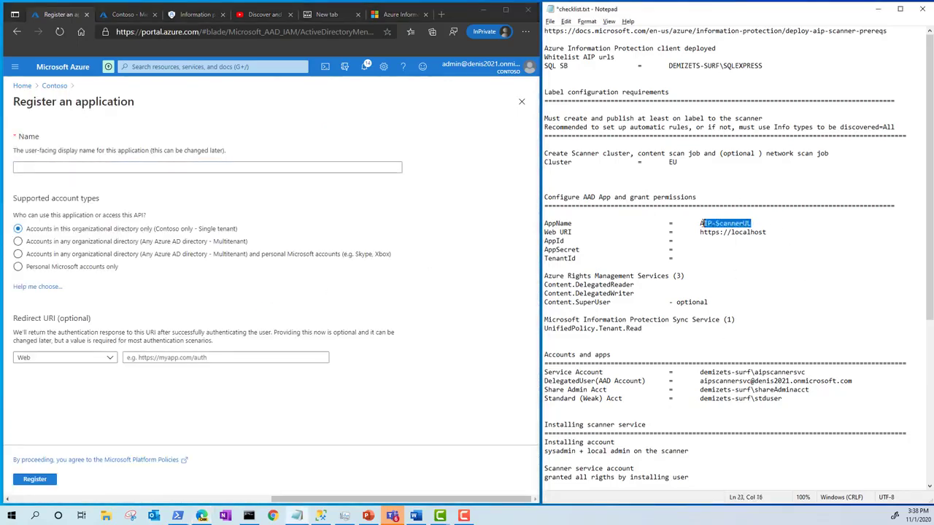
pyautogui.click(132, 170)
pyautogui.hotkey('ctrl', 'v')
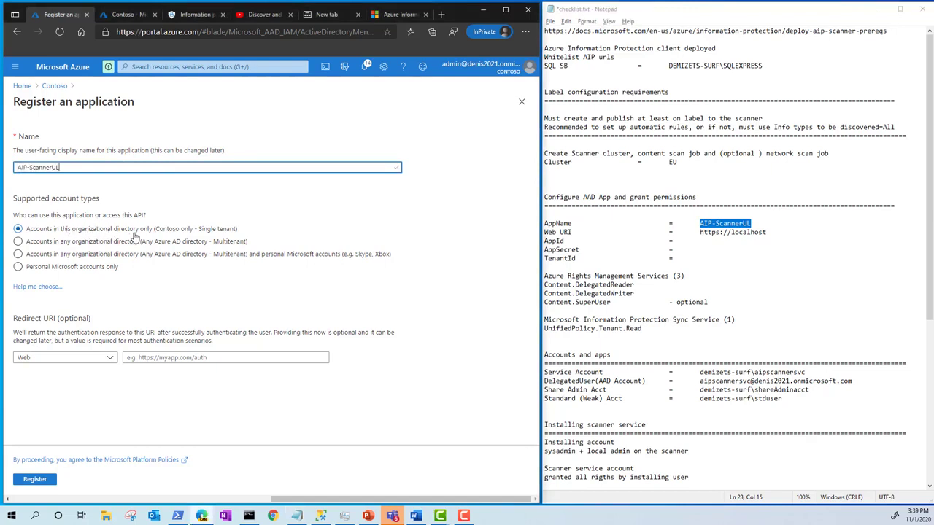
pyautogui.click(768, 232)
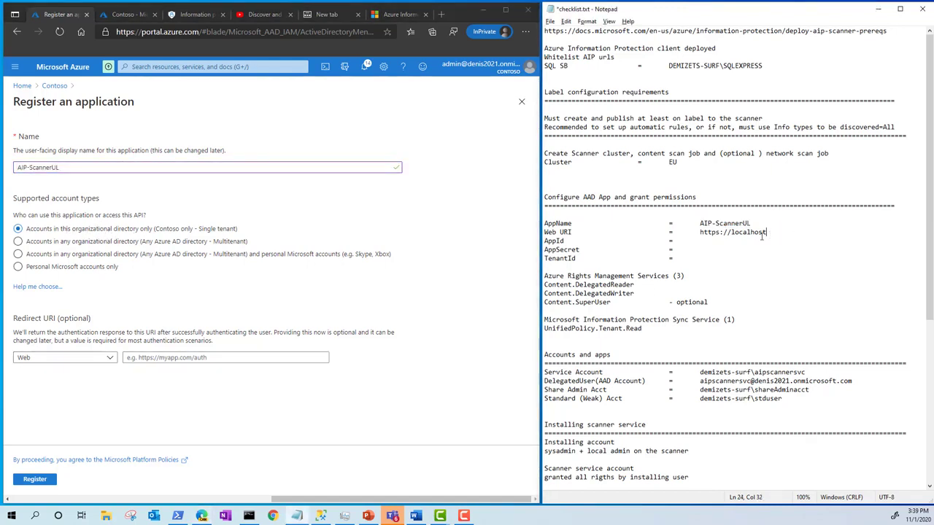
pyautogui.moveTo(767, 232); pyautogui.dragTo(702, 232)
pyautogui.hotkey('ctrl', 'c')
pyautogui.click(228, 356)
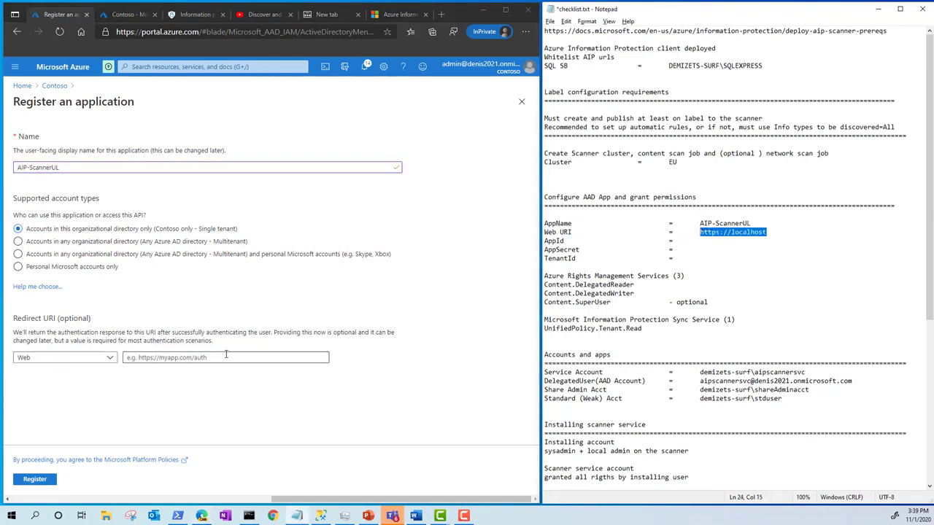
pyautogui.hotkey('ctrl', 'v')
pyautogui.click(35, 480)
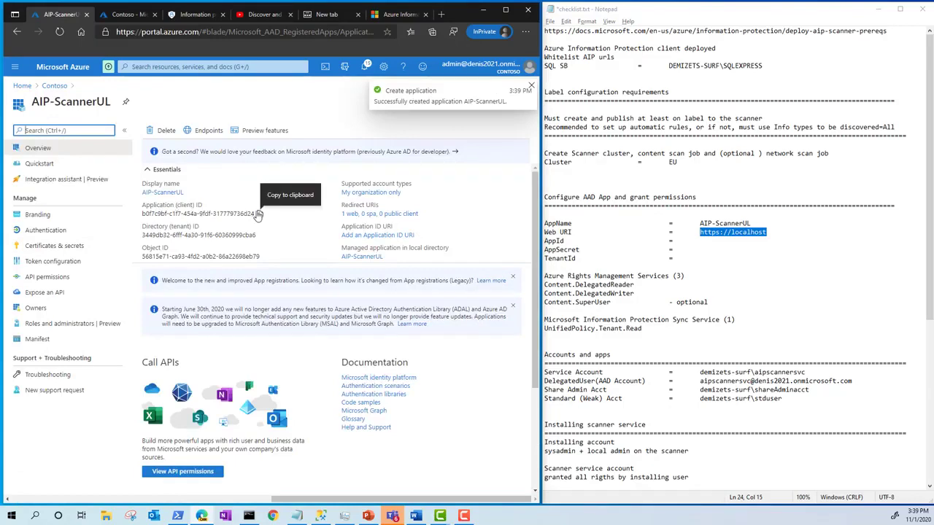
# Step: Copy the registered app's application (client) ID and directory (tenant) ID into the checklist's AppId and TenantId entries
pyautogui.click(258, 214)
pyautogui.click(706, 244)
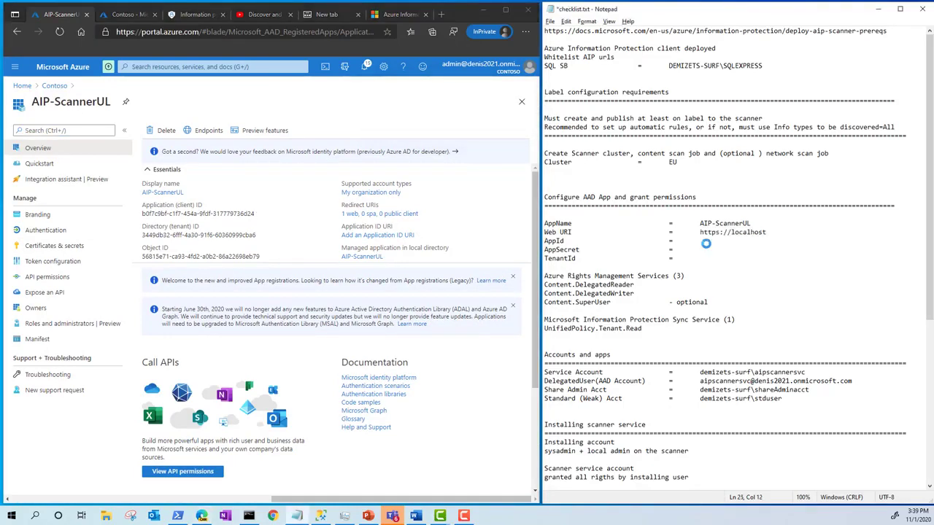
pyautogui.hotkey('ctrl', 'v')
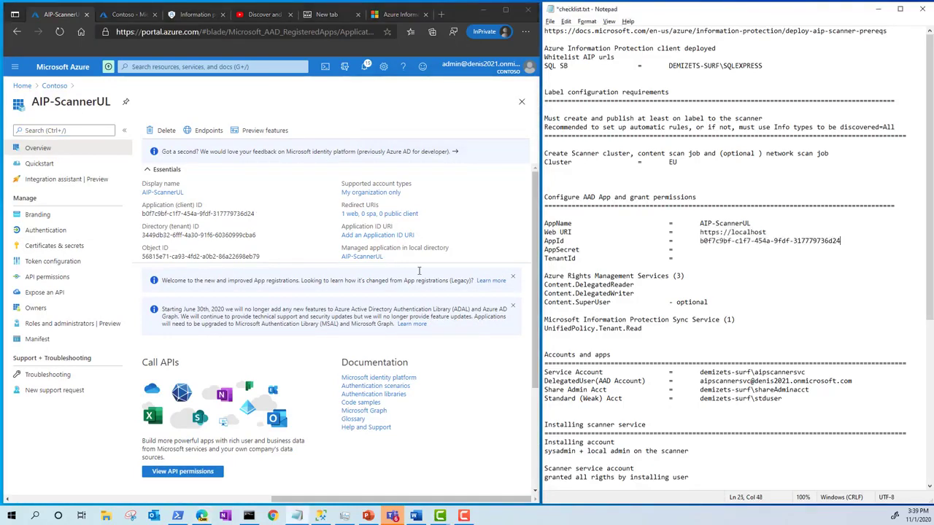
pyautogui.click(261, 235)
pyautogui.click(716, 256)
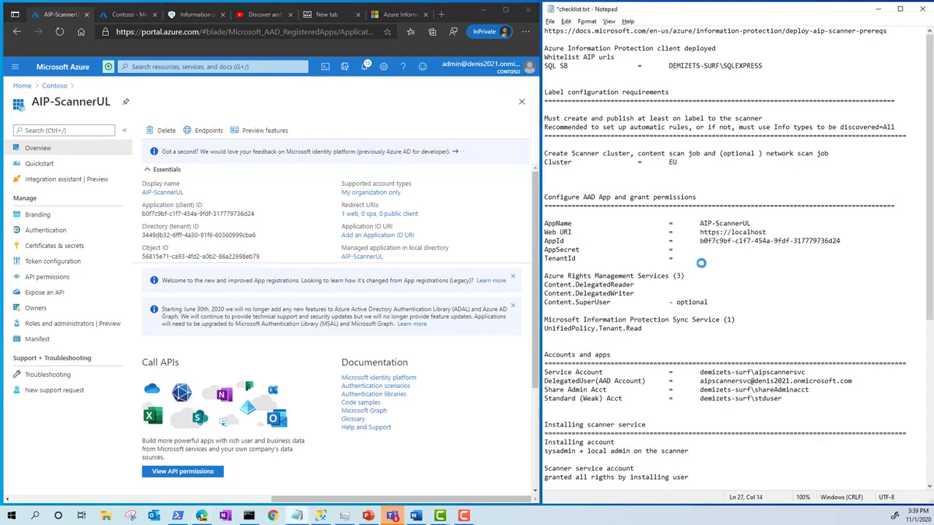
pyautogui.hotkey('ctrl', 'v')
# Step: Add a client secret described as ScannerSecret2020 expiring in 1 year, and copy its value into the checklist's AppSecret entry
pyautogui.click(53, 252)
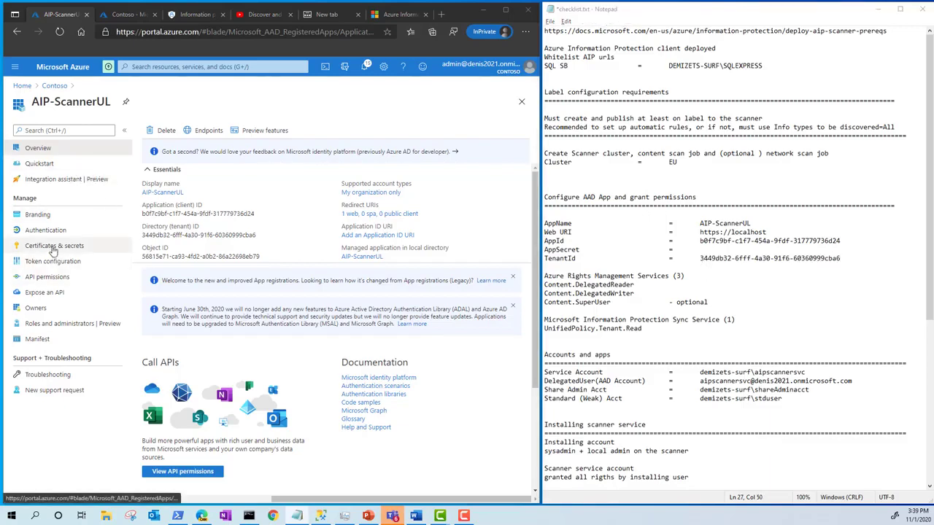
pyautogui.click(170, 355)
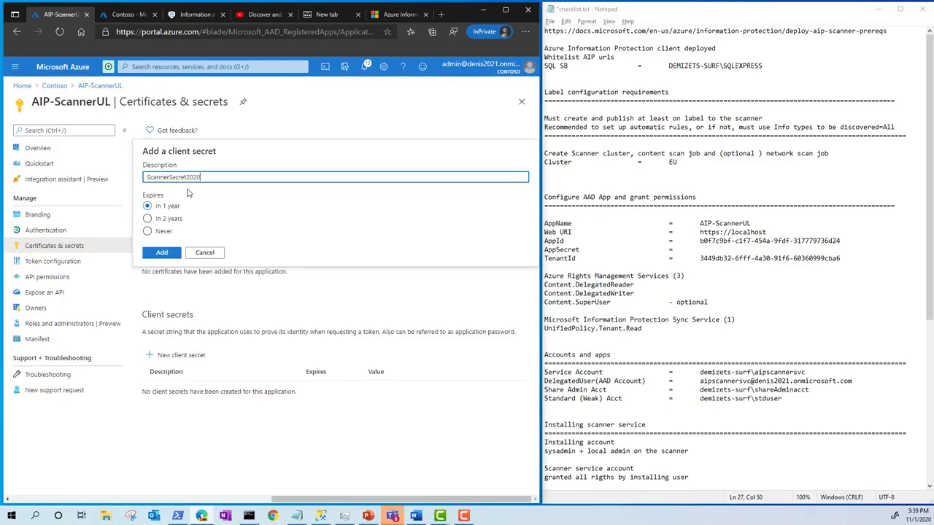
pyautogui.click(162, 253)
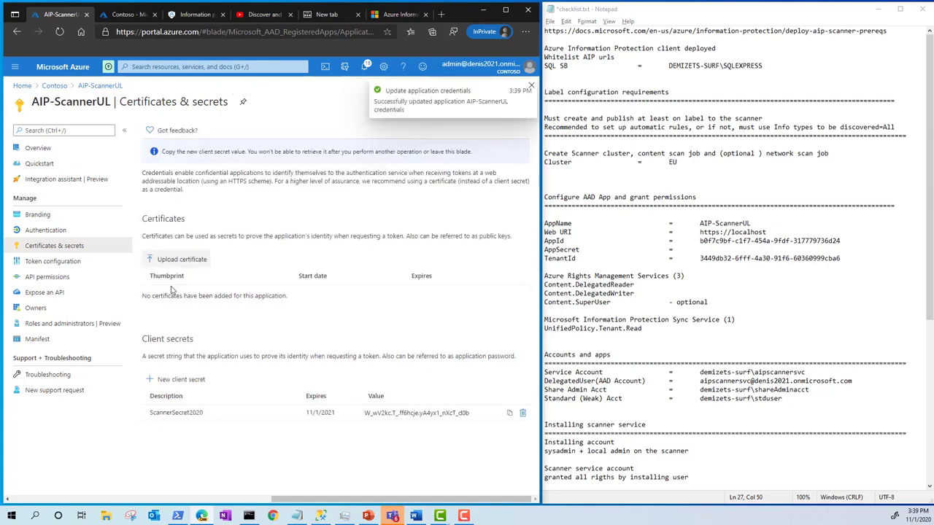
pyautogui.click(509, 413)
pyautogui.click(713, 251)
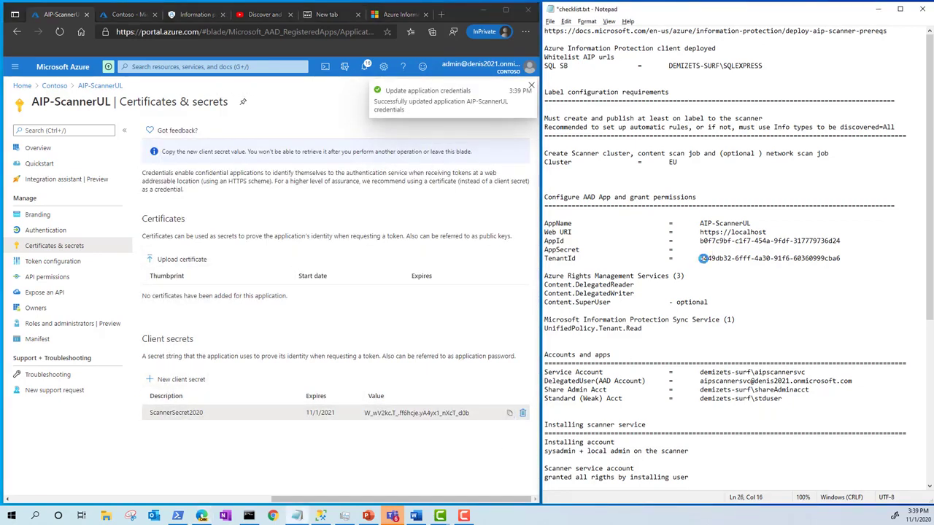
pyautogui.hotkey('ctrl', 'v')
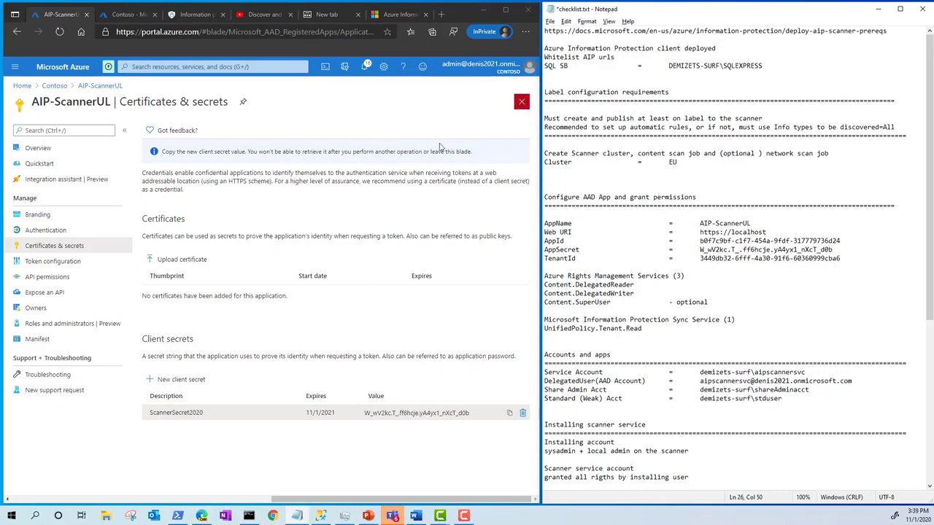
# Step: Add the Azure Rights Management Services application permissions Content.DelegatedReader, Content.DelegatedWriter and Content.SuperUser to the app
pyautogui.click(64, 284)
pyautogui.click(64, 285)
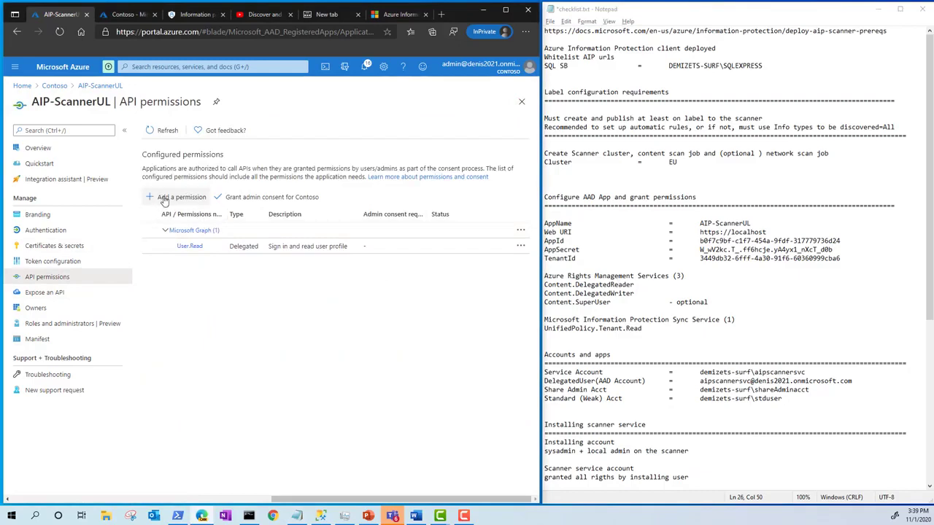
pyautogui.click(165, 200)
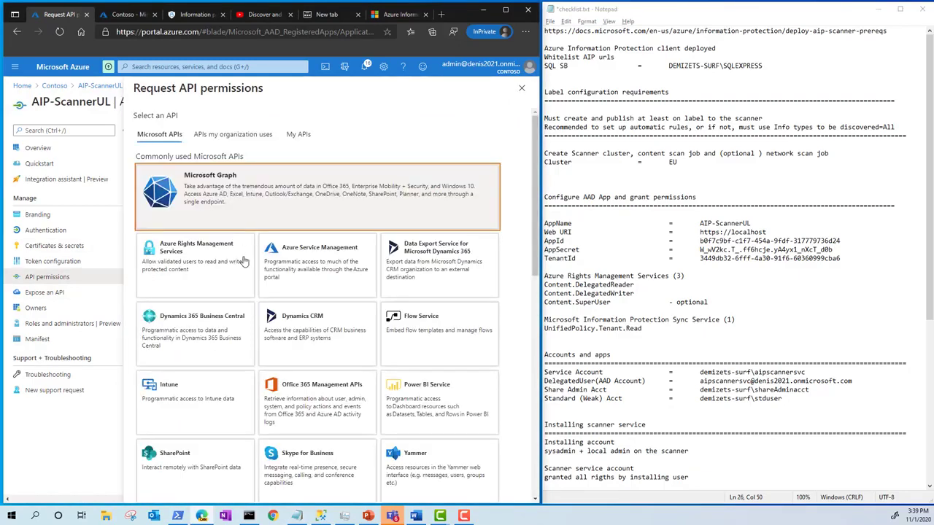
pyautogui.click(191, 261)
pyautogui.click(387, 187)
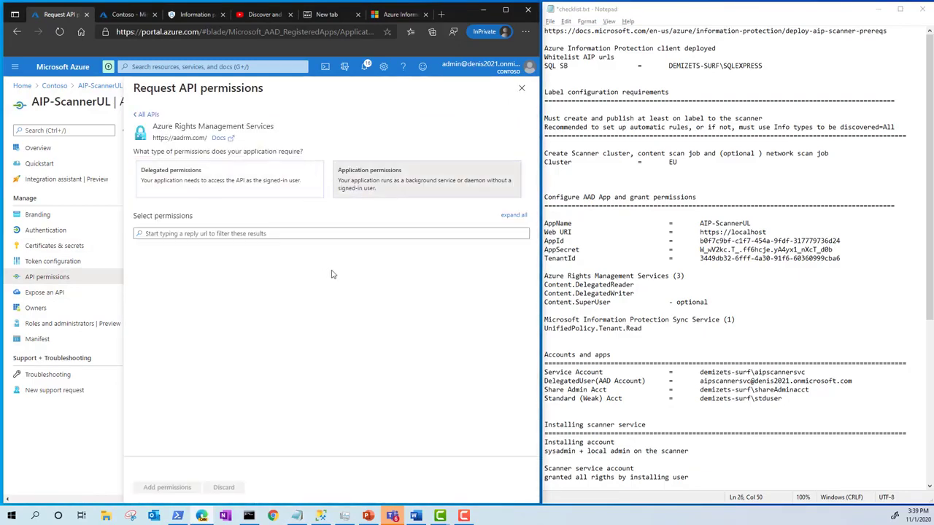
pyautogui.click(140, 293)
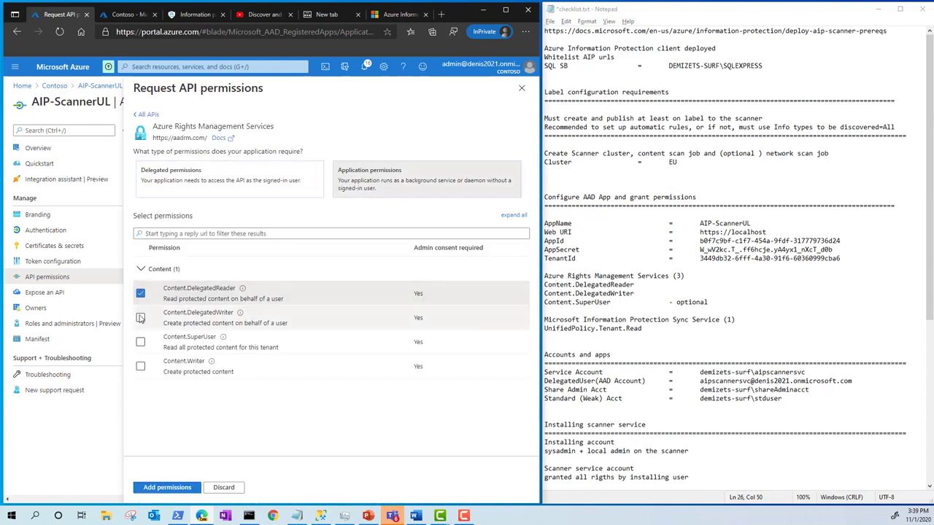
pyautogui.click(140, 317)
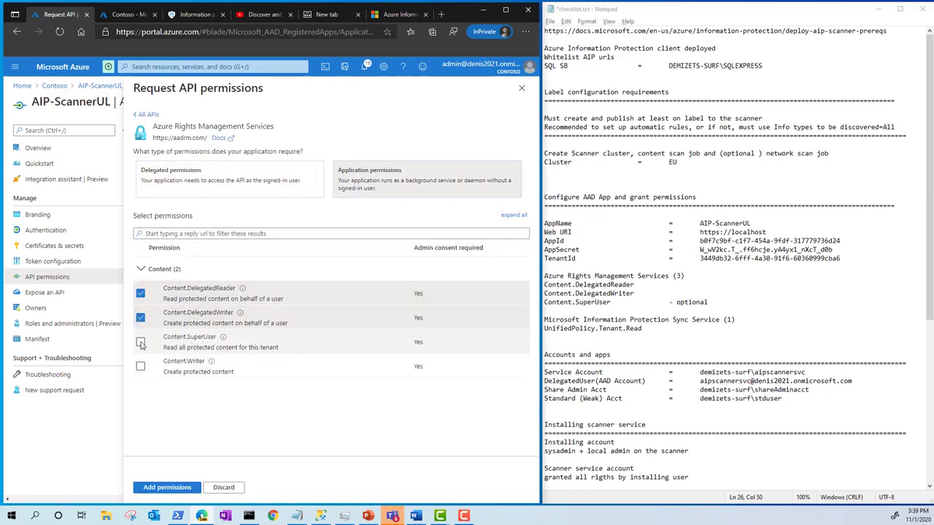
pyautogui.click(141, 343)
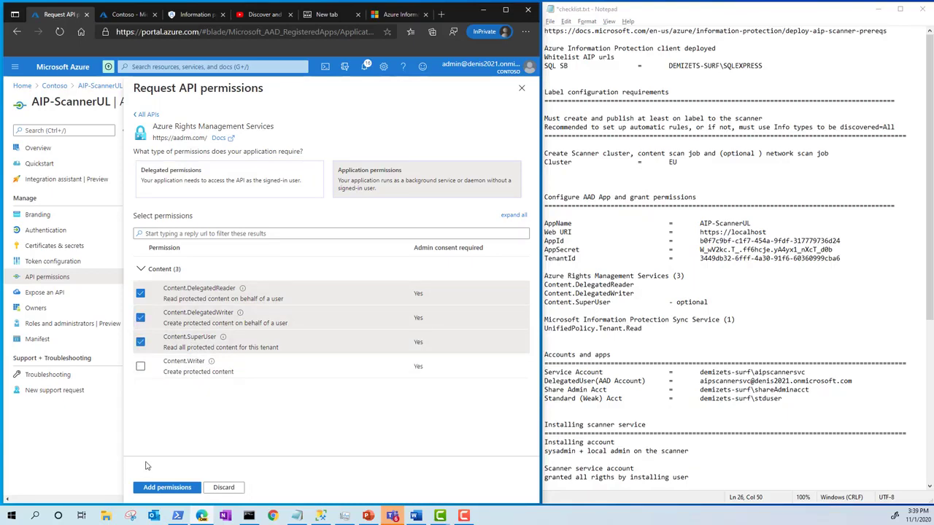
pyautogui.click(153, 487)
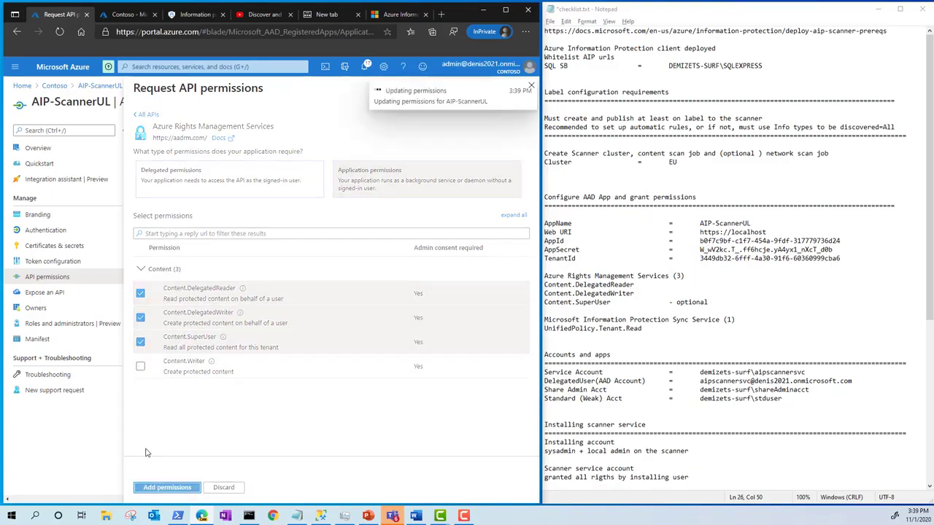
# Step: Find Microsoft Information Protection Sync Service among the organization's APIs and add its UnifiedPolicy.Tenant.Read application permission
pyautogui.click(718, 321)
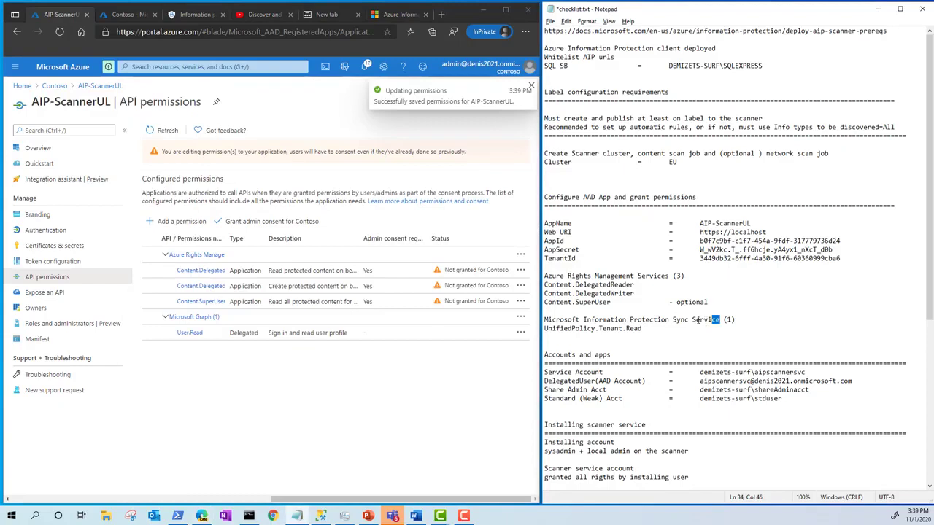
pyautogui.moveTo(719, 321); pyautogui.dragTo(535, 309)
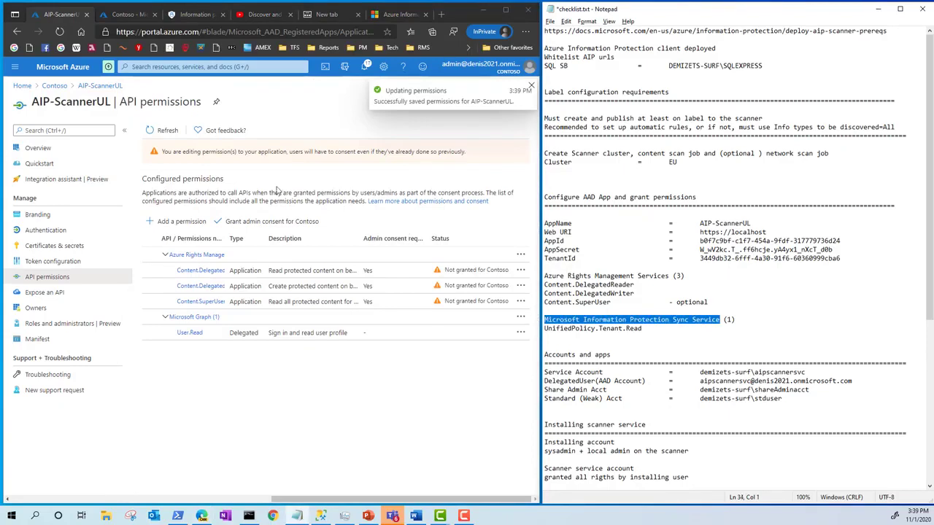
pyautogui.click(168, 220)
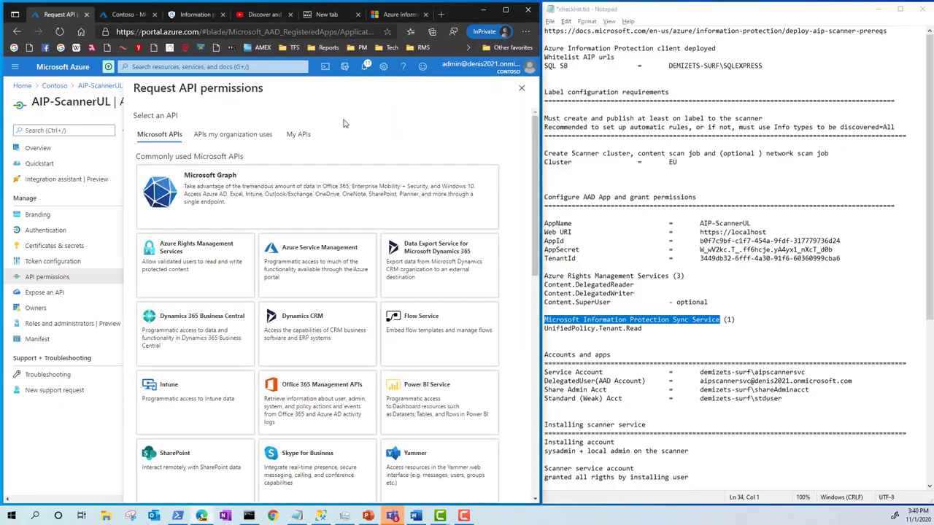
pyautogui.click(248, 139)
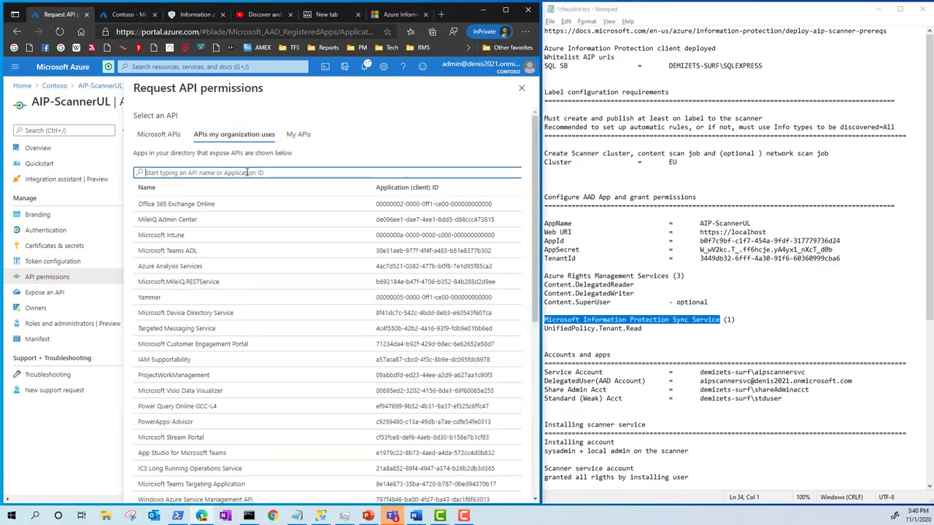
pyautogui.hotkey('ctrl', 'v')
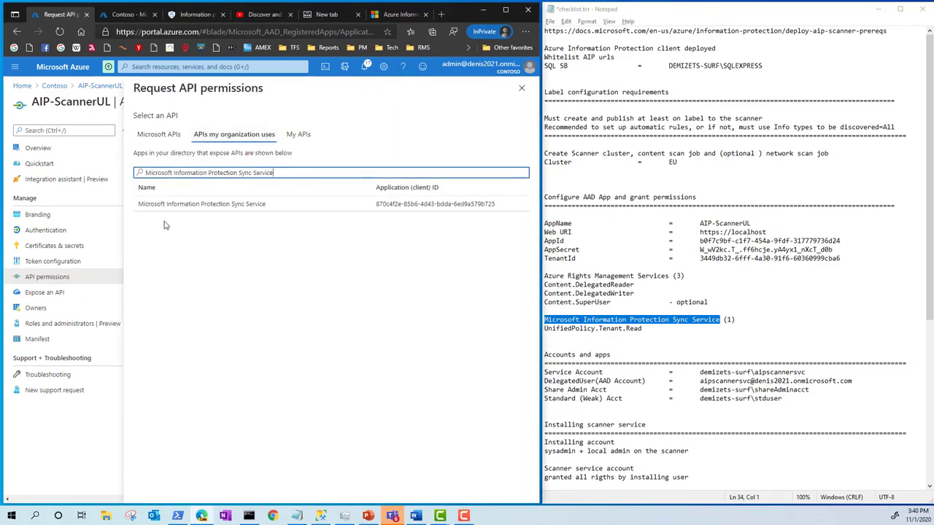
pyautogui.click(181, 213)
pyautogui.click(343, 191)
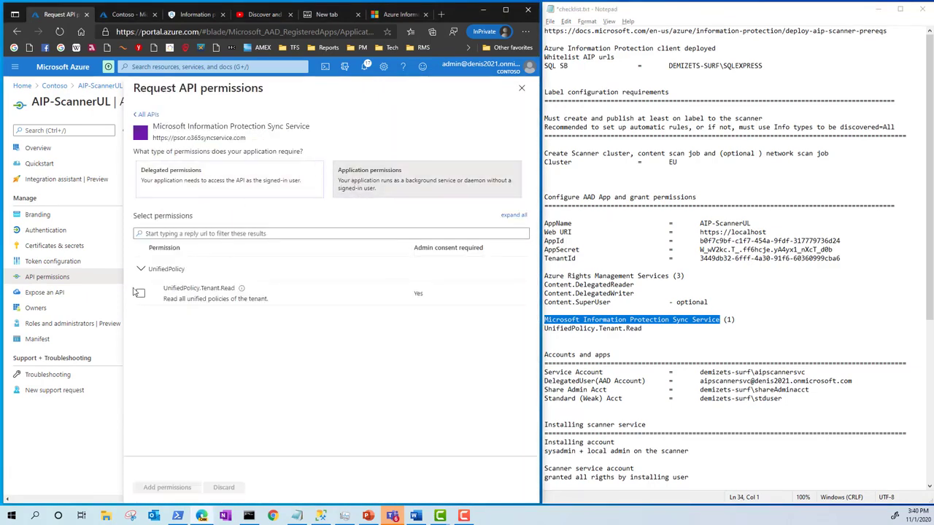
pyautogui.click(140, 292)
pyautogui.click(167, 487)
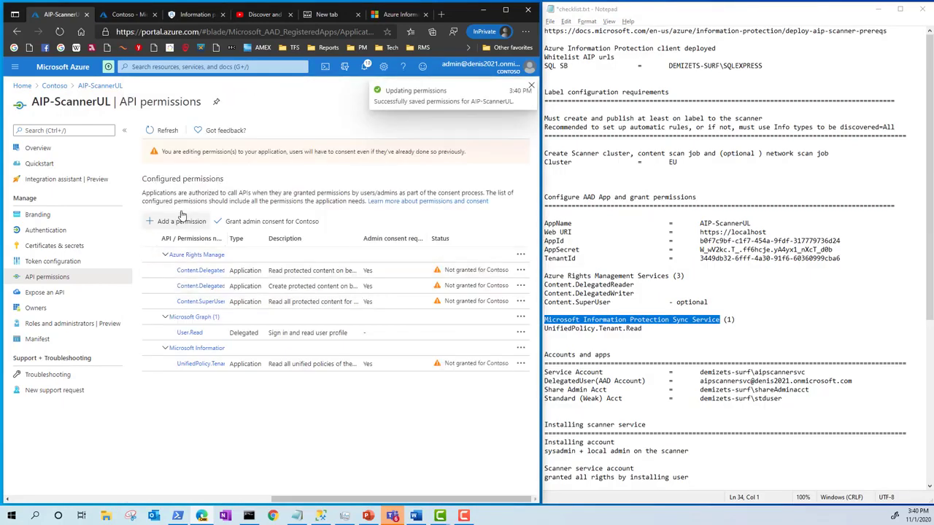
# Step: Grant admin consent for Contoso to the app's configured API permissions
pyautogui.click(270, 221)
pyautogui.click(172, 182)
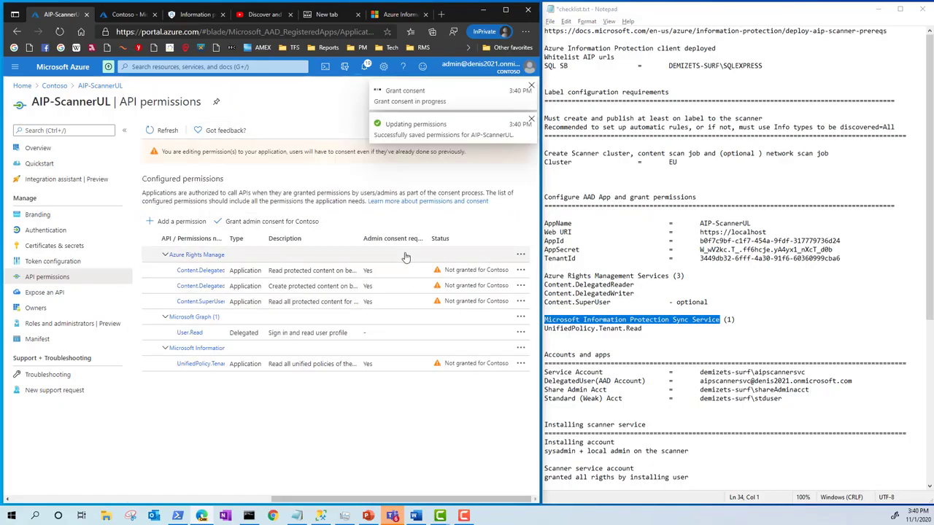
# Step: Run the checklist's Get-Credential, Install-AIPScanner and Set-AIPAuthentication commands in PowerShell, entering the scanner service account's password when requested
pyautogui.click(753, 303)
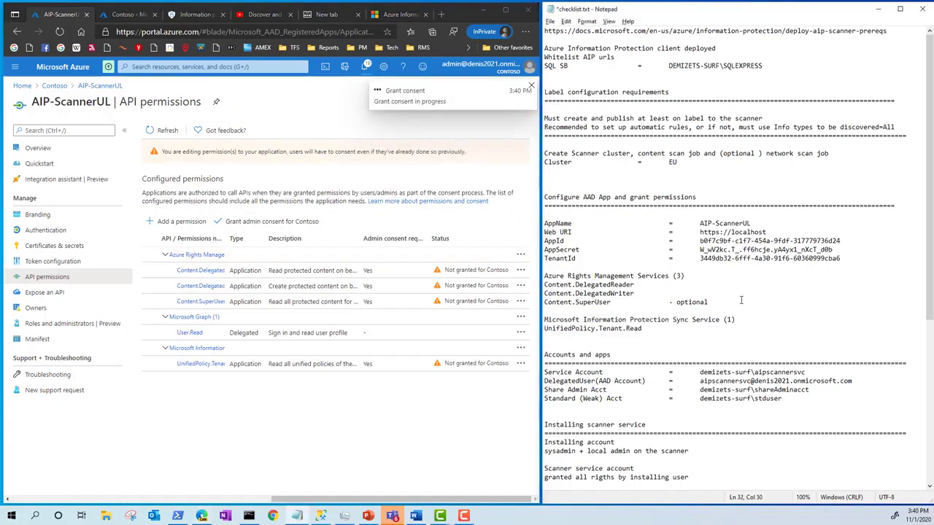
pyautogui.scroll(-1, 741, 300)
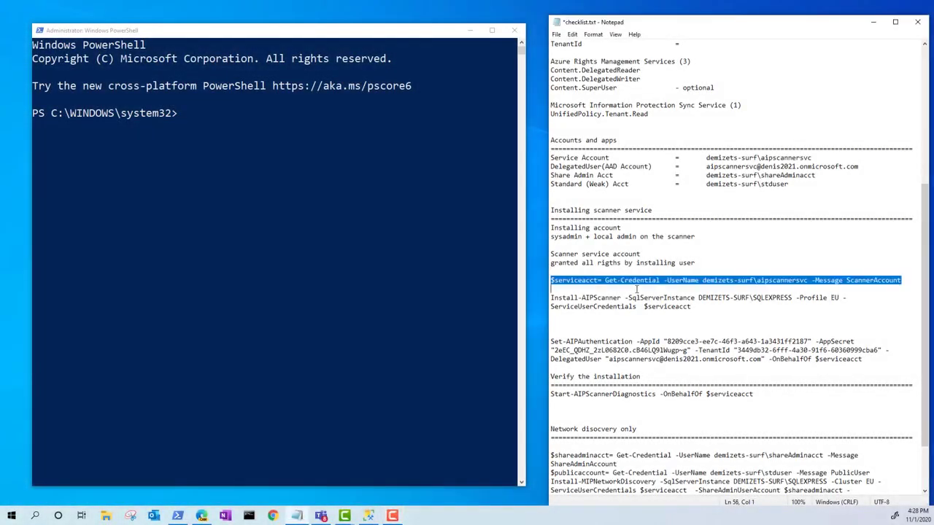
pyautogui.moveTo(637, 289); pyautogui.dragTo(875, 361)
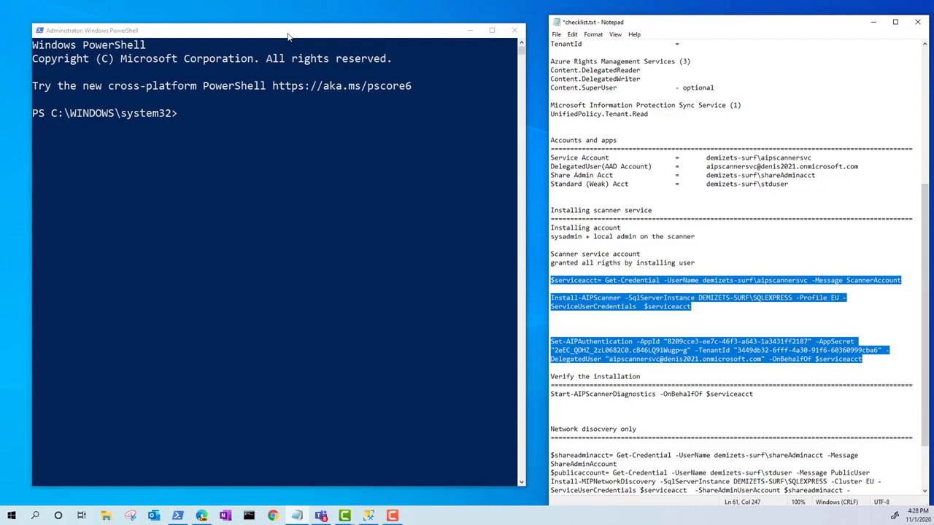
pyautogui.click(284, 173)
pyautogui.rightClick(284, 172)
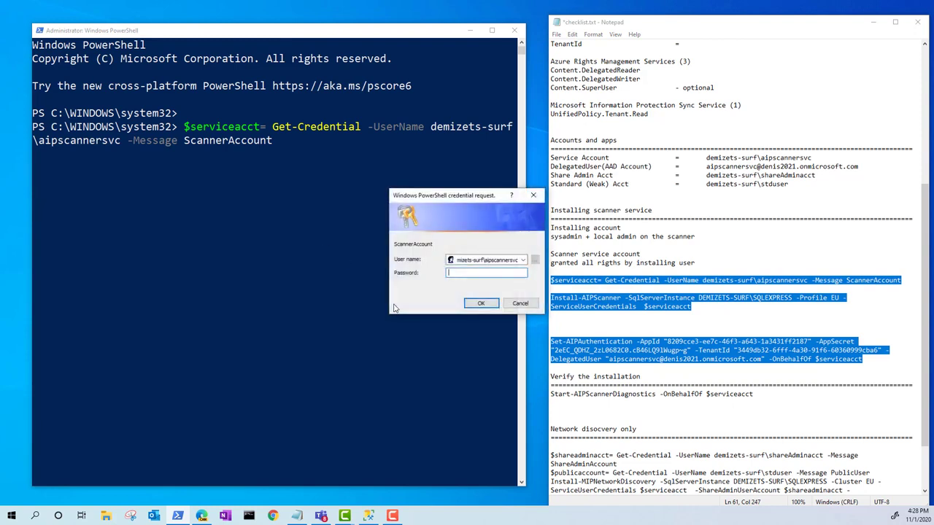
pyautogui.write('•••••••••••')
pyautogui.press('Return')
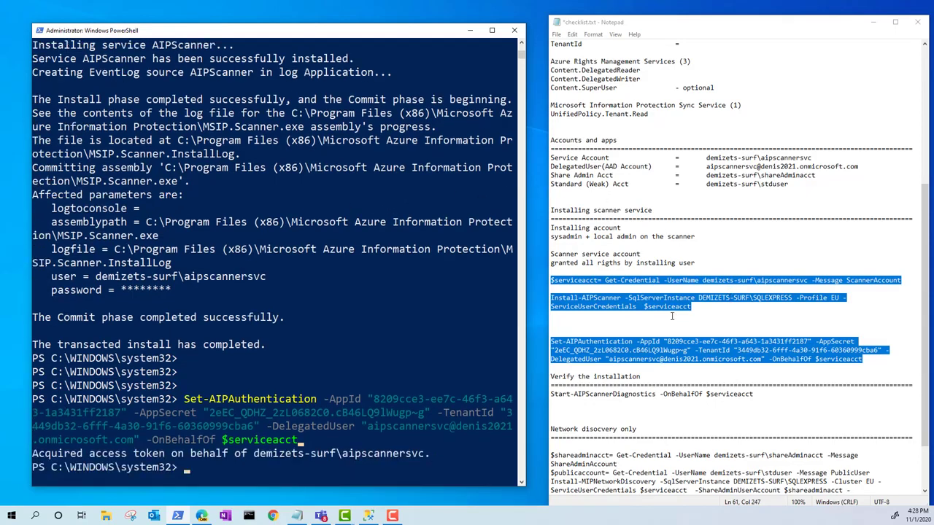
# Step: Copy the verification command Start-AIPScannerDiagnostics -OnBehalfOf $serviceacct from the checklist and run it in PowerShell
pyautogui.click(769, 422)
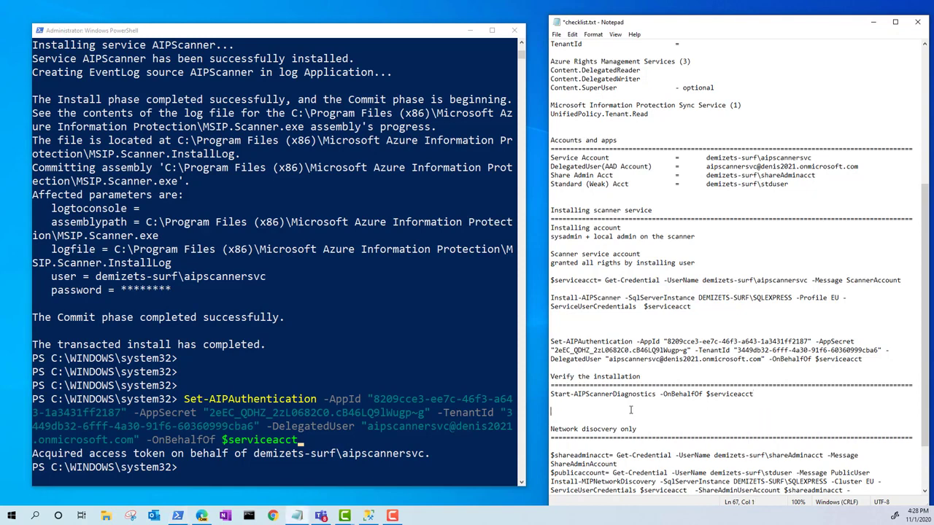
pyautogui.moveTo(763, 394); pyautogui.dragTo(551, 394)
pyautogui.hotkey('ctrl', 'c')
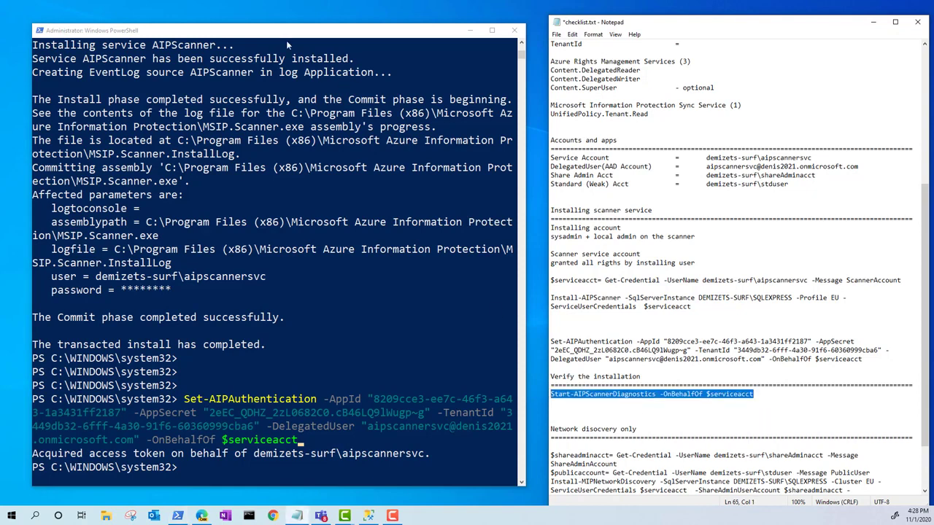
pyautogui.click(418, 228)
pyautogui.rightClick(412, 227)
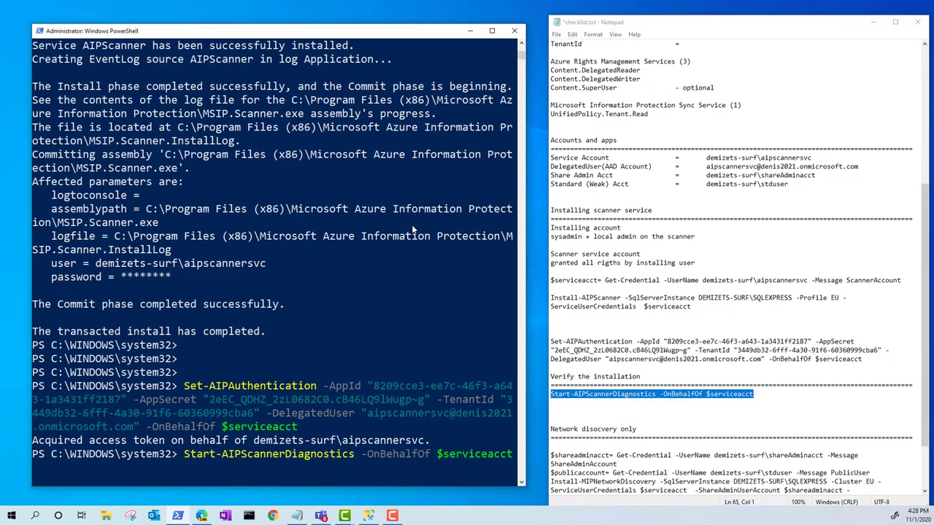
pyautogui.press('Return')
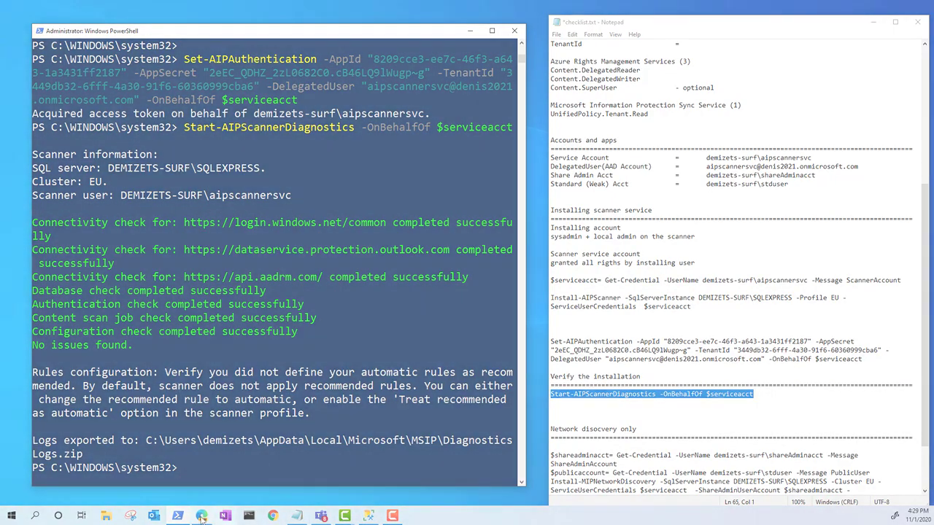
# Step: Switch to the Azure portal, open the Azure Information Protection scanner nodes and check the EU node's content scan status
pyautogui.click(273, 516)
pyautogui.click(165, 138)
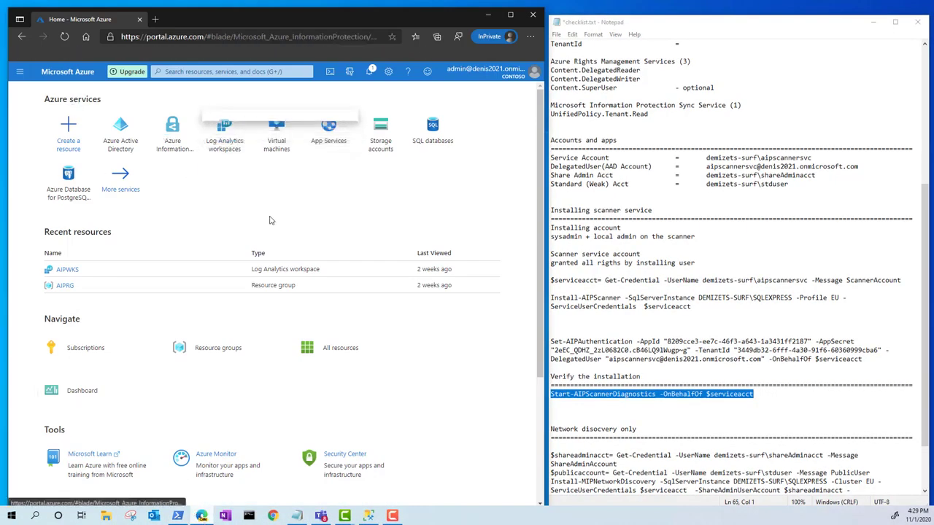
pyautogui.click(78, 354)
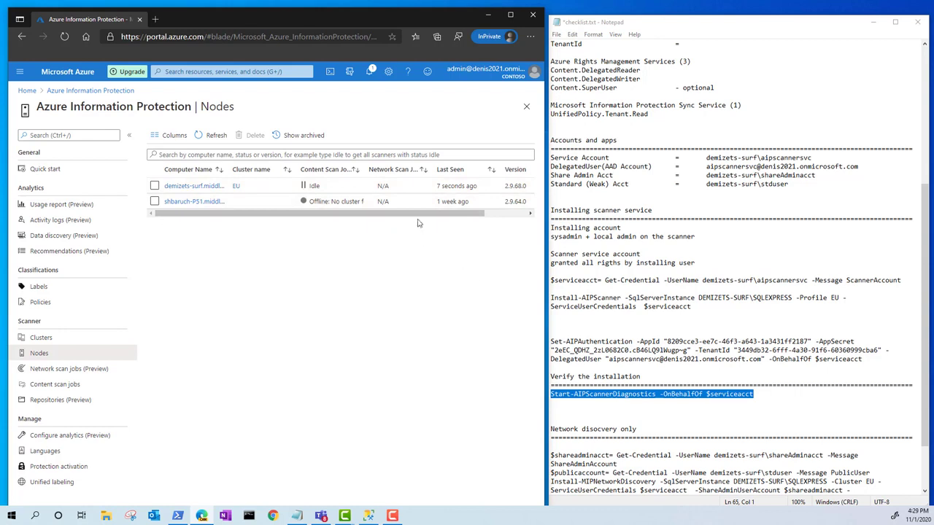
pyautogui.click(342, 189)
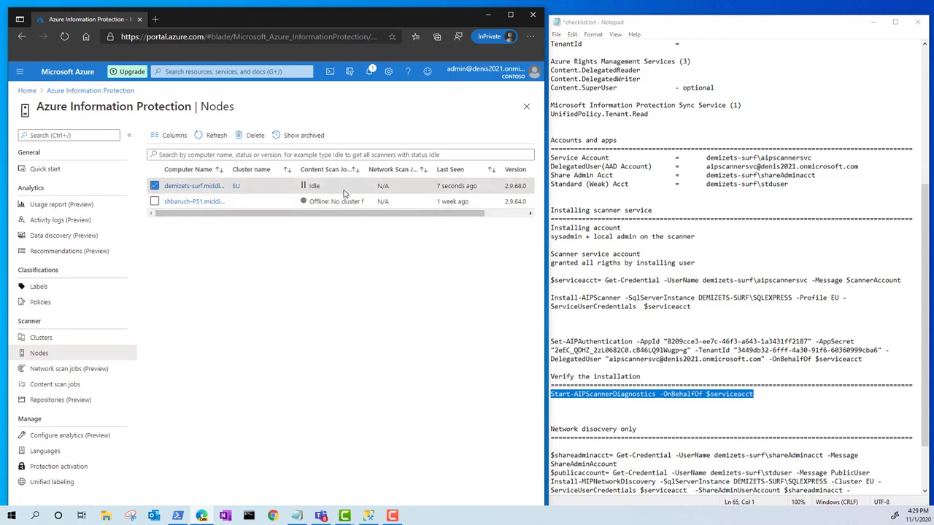
# Step: Copy the credential and Install-MIPNetworkDiscovery commands under "Network discovery only" in the checklist and bring PowerShell back into view
pyautogui.click(703, 341)
pyautogui.scroll(-3, 749, 436)
pyautogui.moveTo(719, 431); pyautogui.dragTo(570, 388)
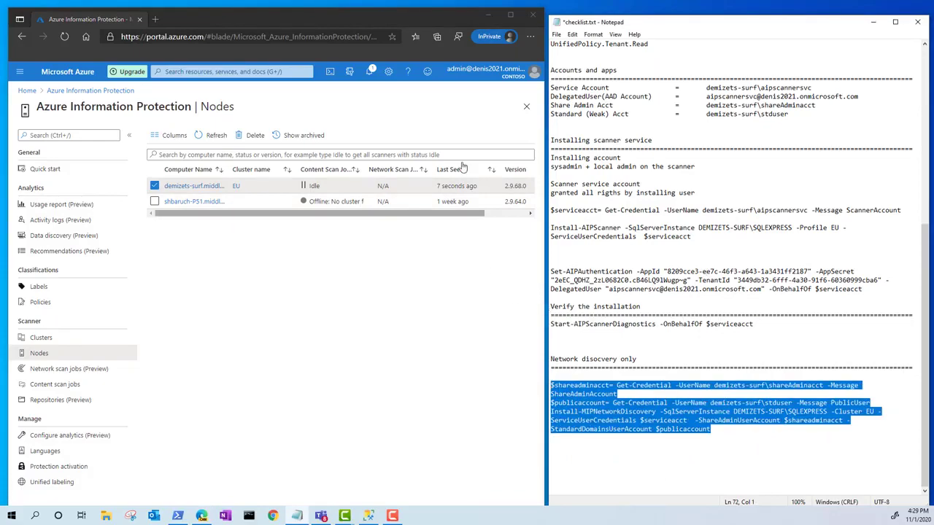
pyautogui.click(492, 16)
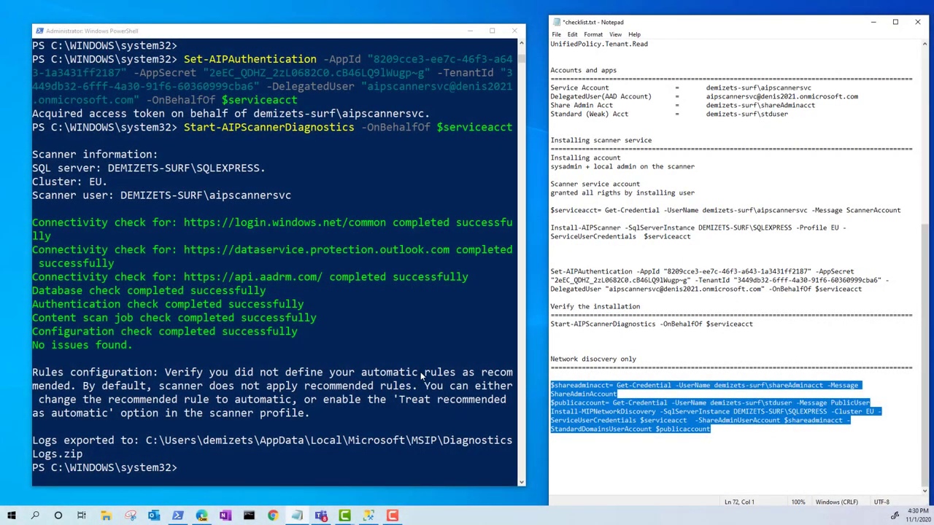
pyautogui.write('cls')
pyautogui.press('Return')
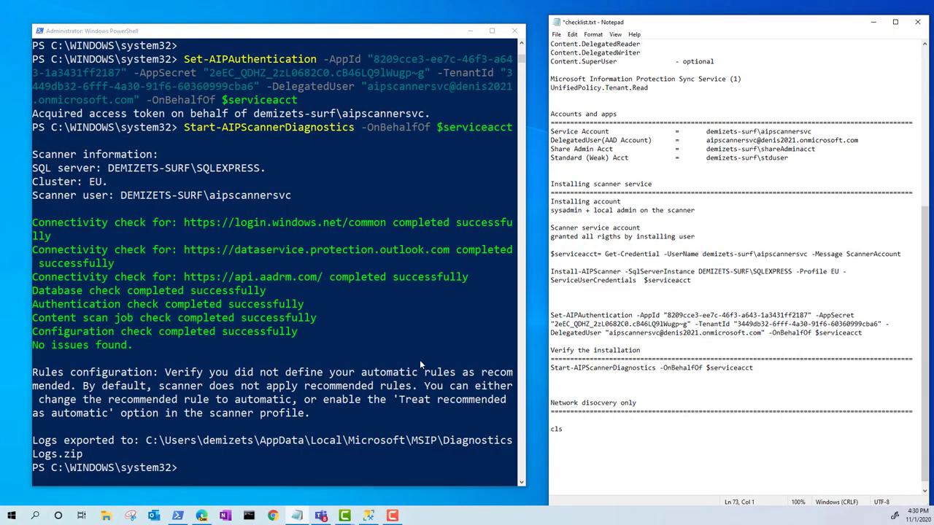
pyautogui.hotkey('ctrl', 'z')
# Step: Clear the PowerShell console and run the copied network discovery commands, entering the share admin and standard user accounts' passwords when requested
pyautogui.click(281, 370)
pyautogui.write('cls')
pyautogui.press('Return')
pyautogui.hotkey('ctrl', 'v')
pyautogui.write('••••••••••')
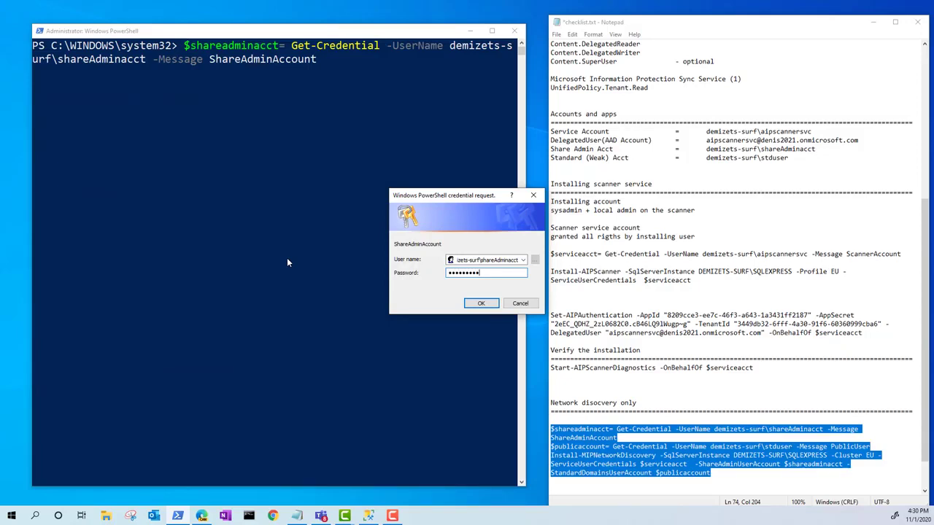
pyautogui.press('Return')
pyautogui.write('••••••••••')
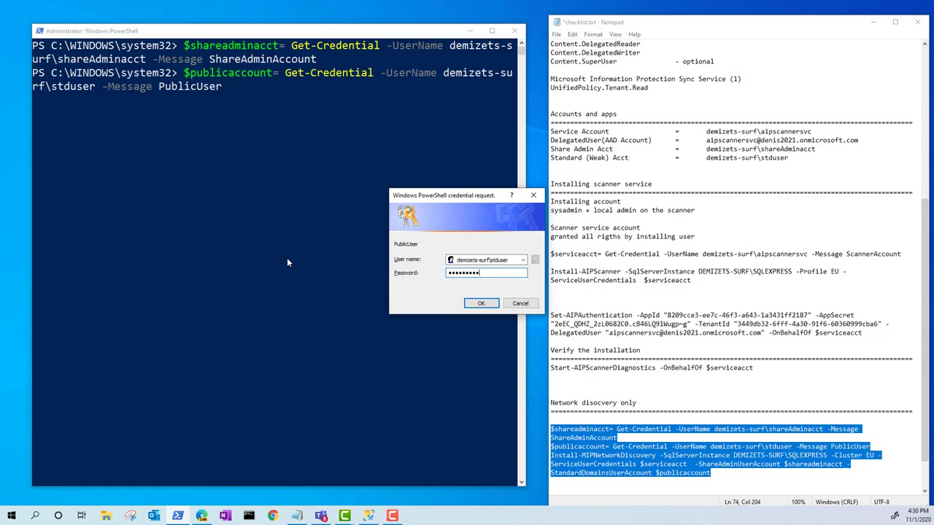
pyautogui.press('Return')
pyautogui.press('Return')
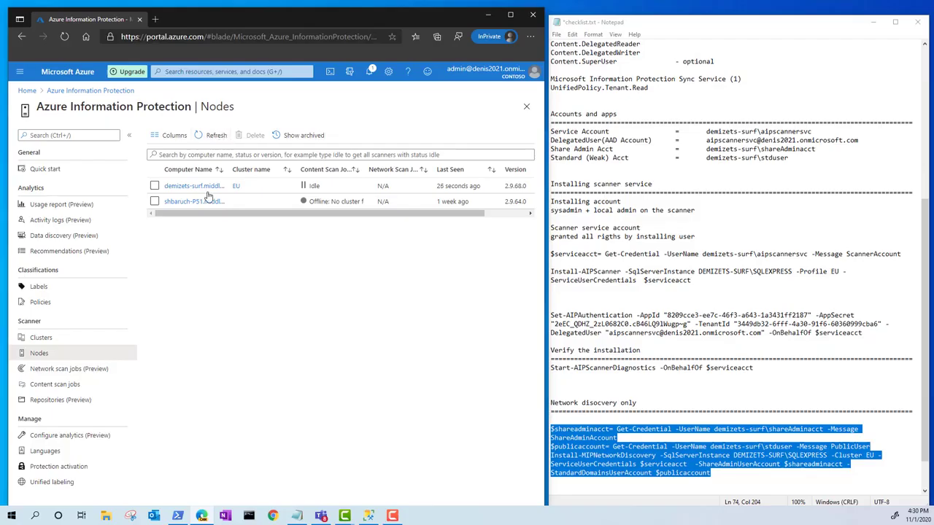
# Step: Reload the scanner nodes in the Azure portal and check the EU node's network scan job status
pyautogui.click(58, 369)
pyautogui.click(45, 354)
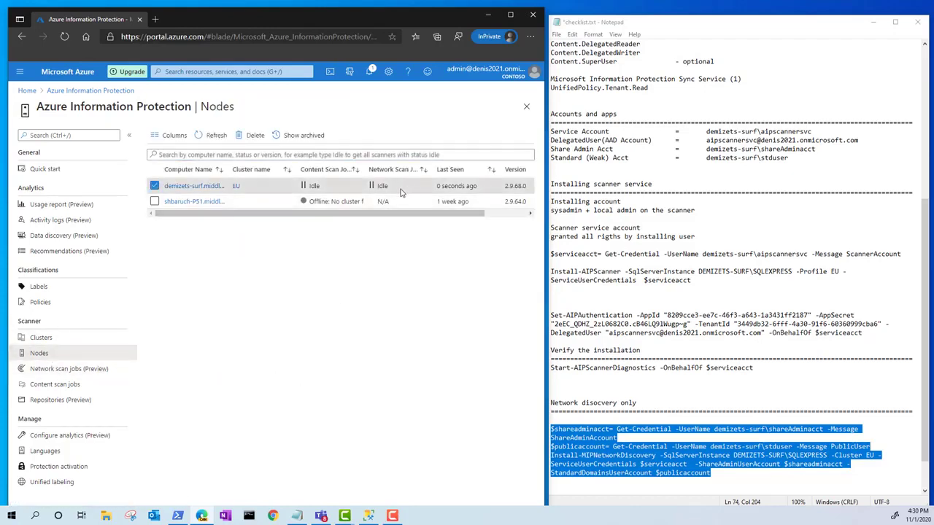
pyautogui.click(409, 187)
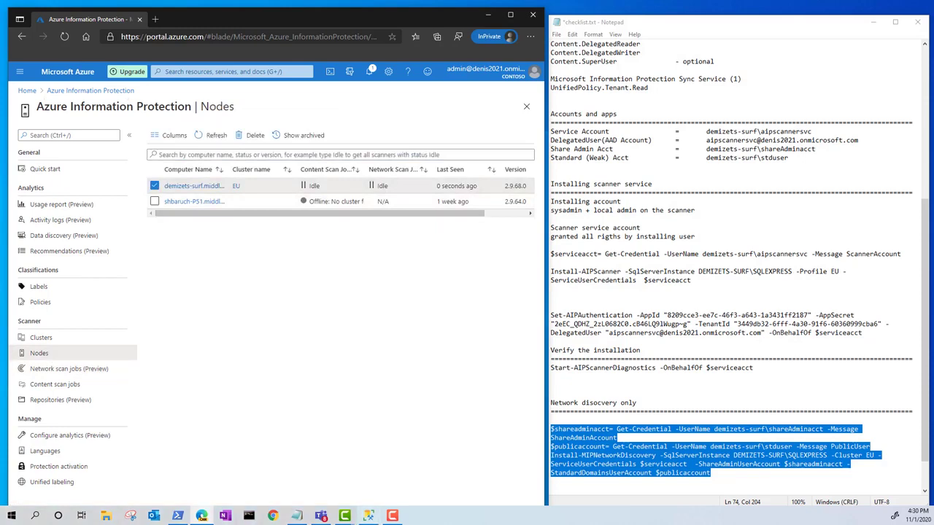